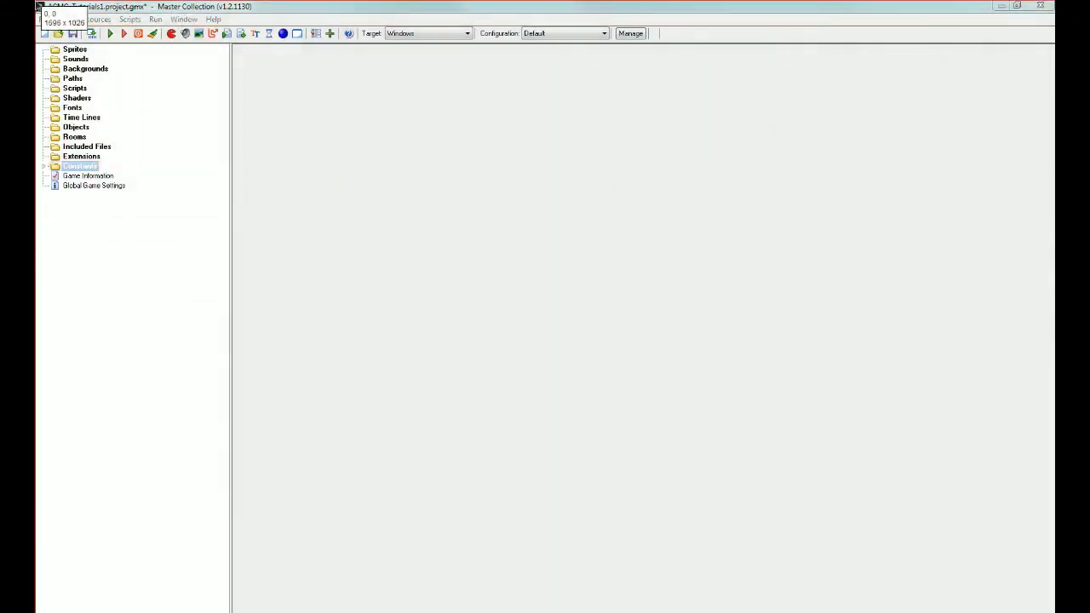
{"action": "left_click_drag", "start_coordinate": [37, 7], "coordinate": [721, 408]}
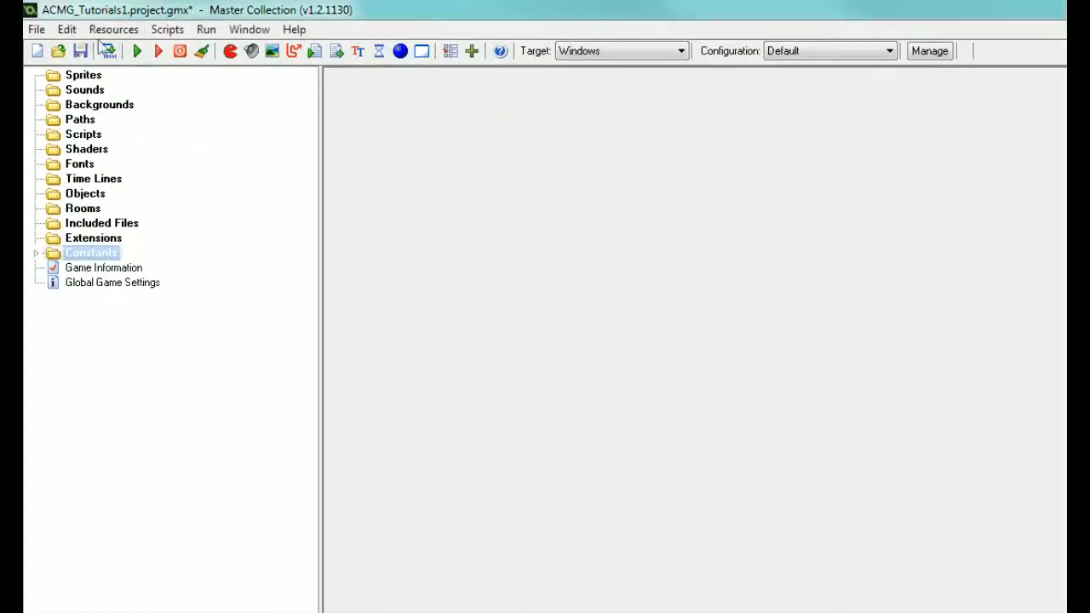
{"action": "left_click", "coordinate": [37, 31]}
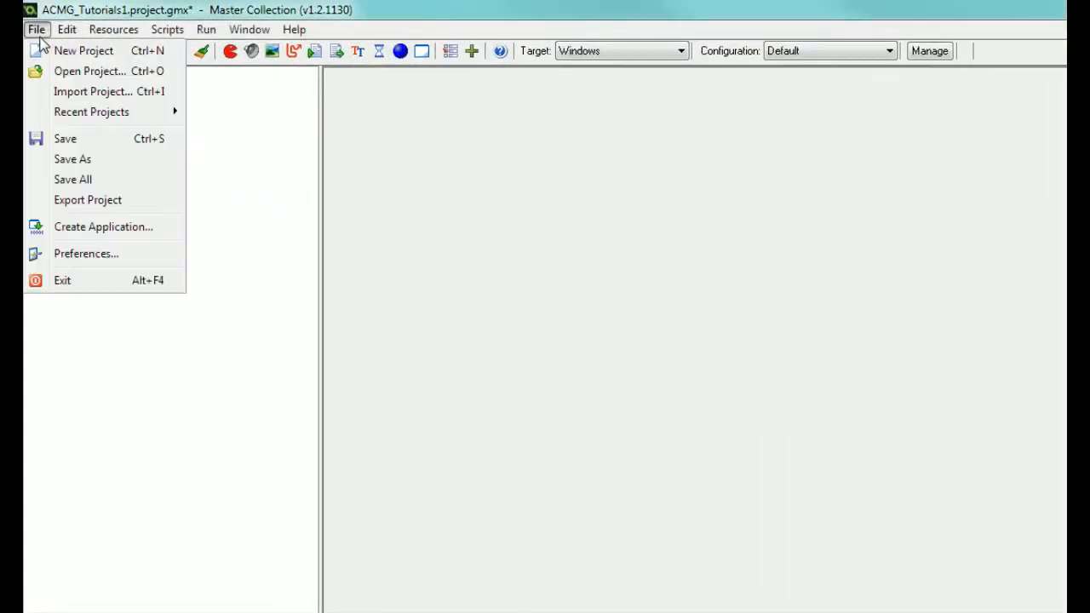
{"action": "mouse_move", "coordinate": [128, 31]}
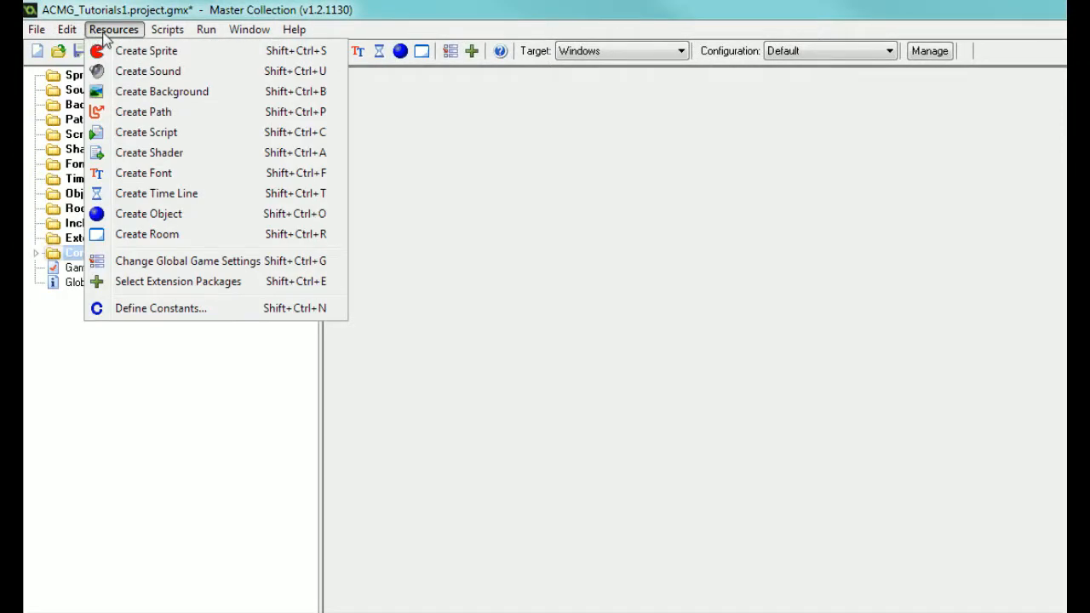
{"action": "mouse_move", "coordinate": [237, 31]}
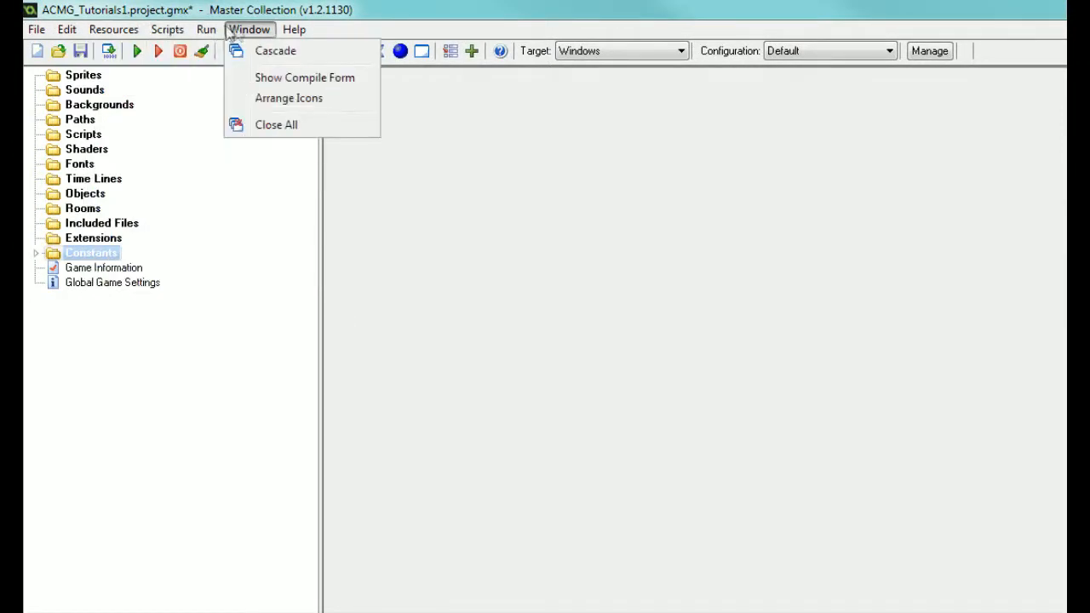
Open the online Knowledge Base from the program's help resources, look through its article categories, and close the browser window
{"action": "left_click", "coordinate": [294, 31]}
{"action": "left_click", "coordinate": [294, 31]}
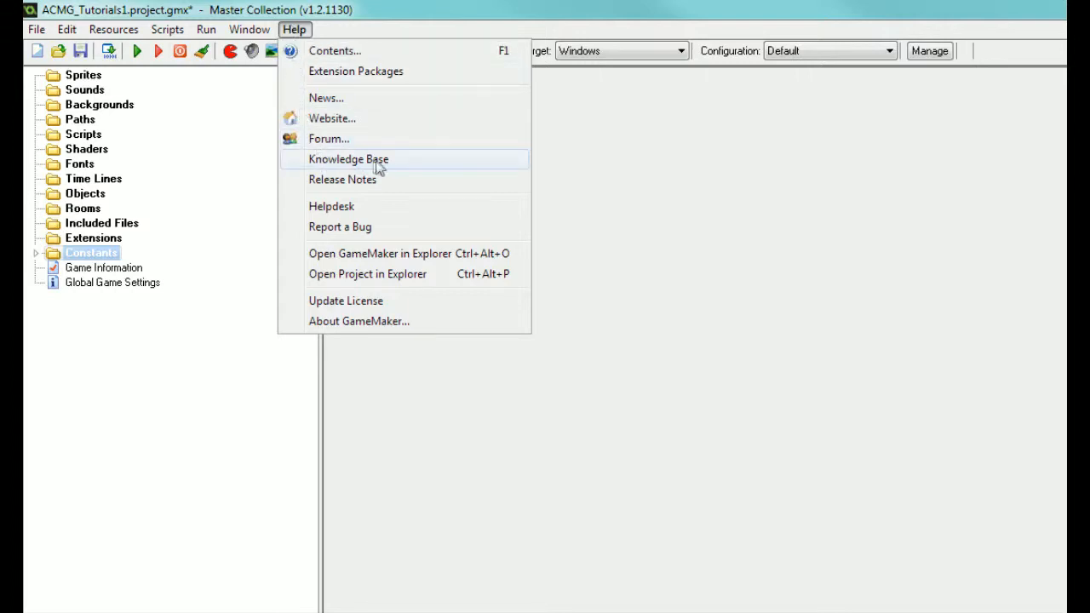
{"action": "left_click", "coordinate": [407, 162]}
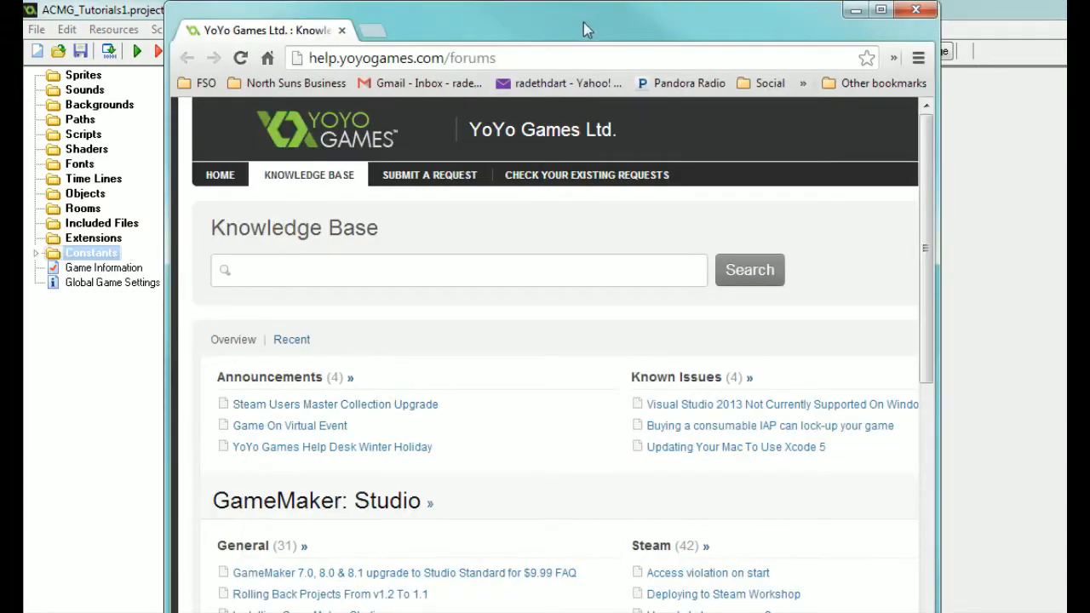
{"action": "scroll", "coordinate": [726, 575], "scroll_direction": "down", "scroll_amount": 3}
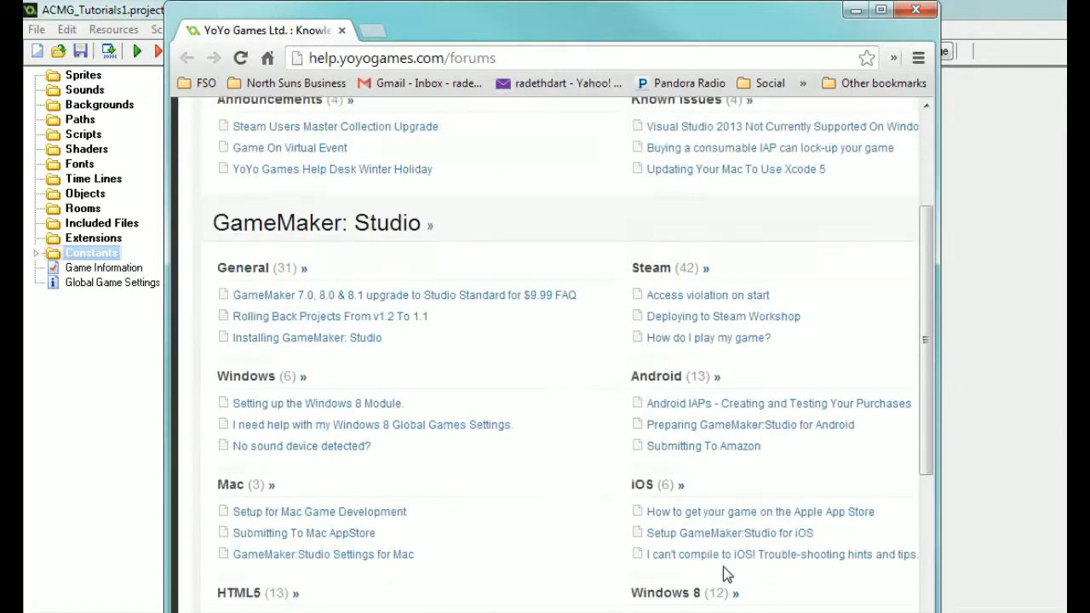
{"action": "scroll", "coordinate": [726, 575], "scroll_direction": "down", "scroll_amount": 6}
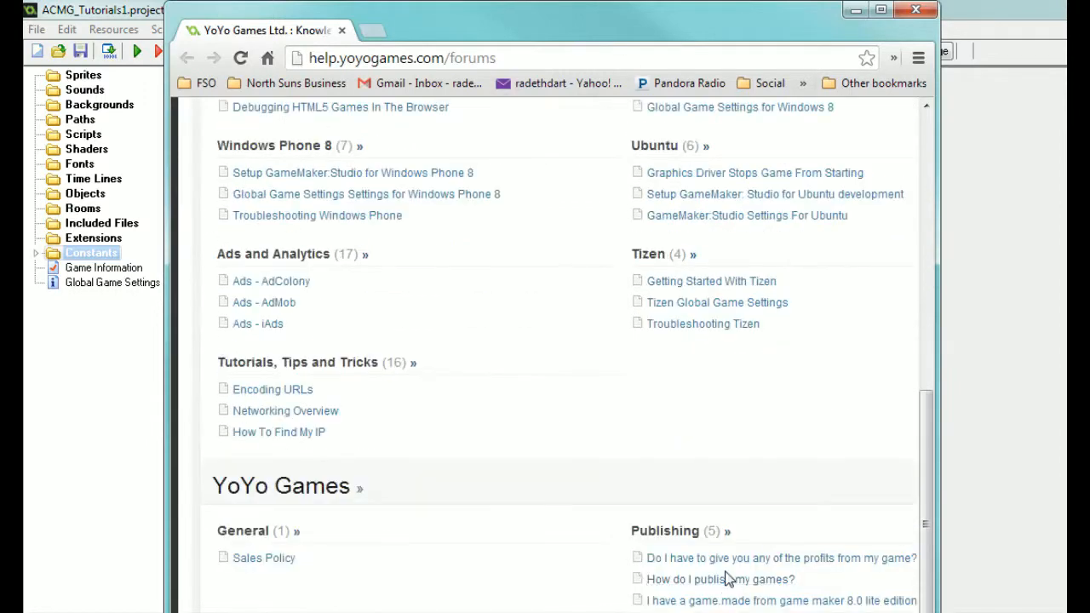
{"action": "left_click", "coordinate": [915, 8]}
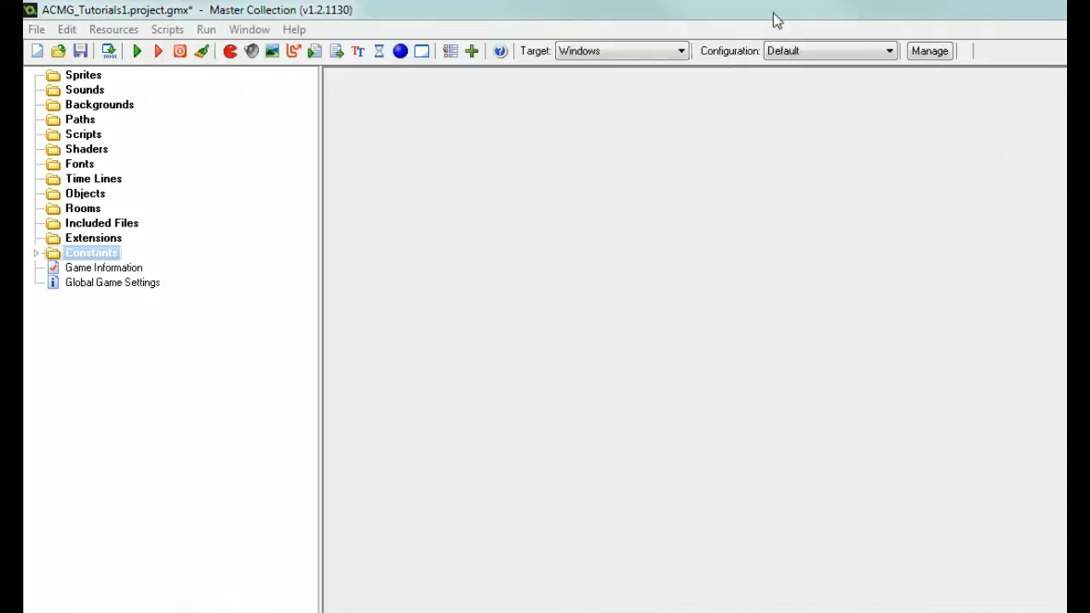
{"action": "left_click", "coordinate": [292, 30]}
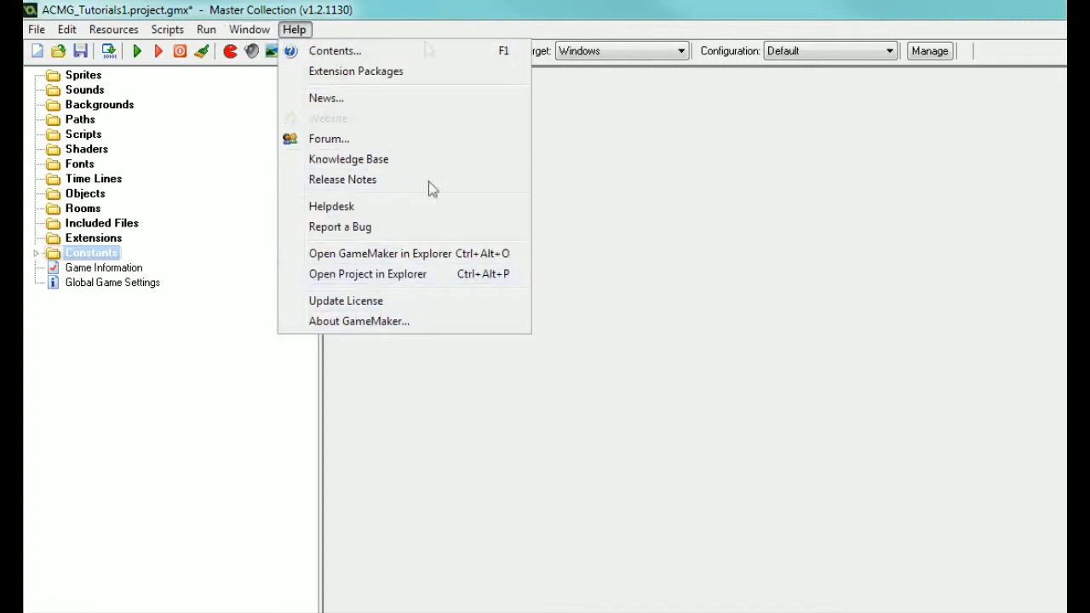
{"action": "left_click", "coordinate": [445, 12]}
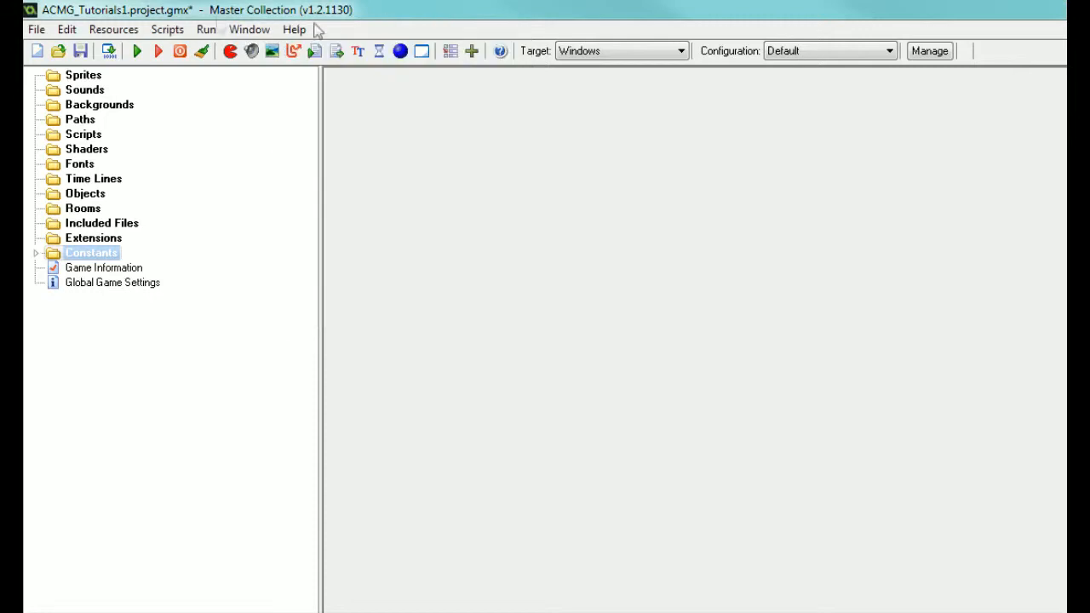
Open the preferences, try the GM8 and GMHTML5 skins, and select the GMGreen skin
{"action": "left_click", "coordinate": [37, 31]}
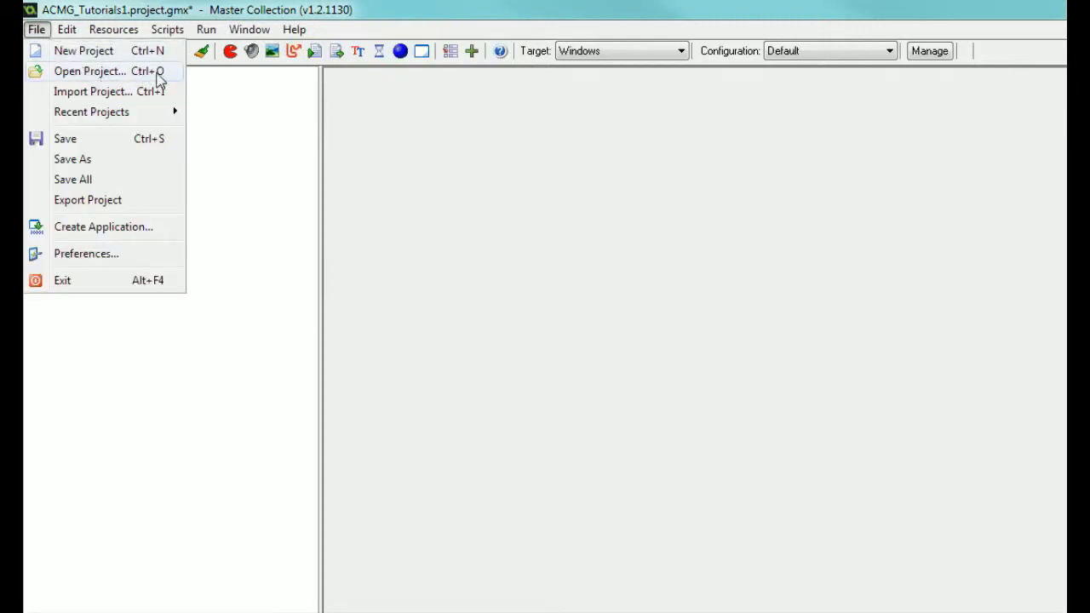
{"action": "mouse_move", "coordinate": [91, 112]}
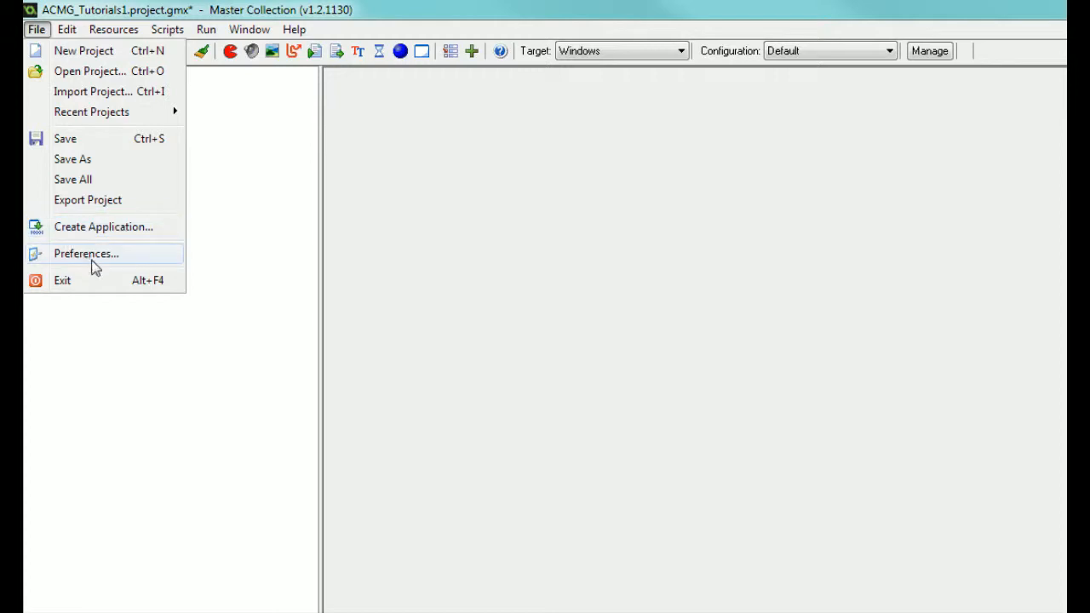
{"action": "left_click", "coordinate": [89, 255]}
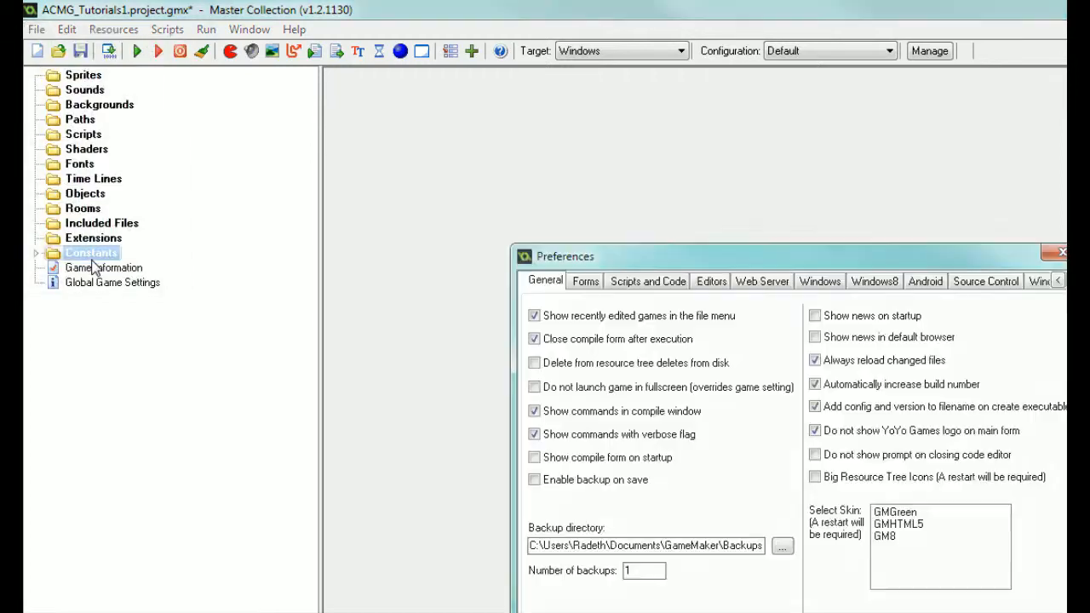
{"action": "left_click_drag", "start_coordinate": [771, 262], "coordinate": [383, 134]}
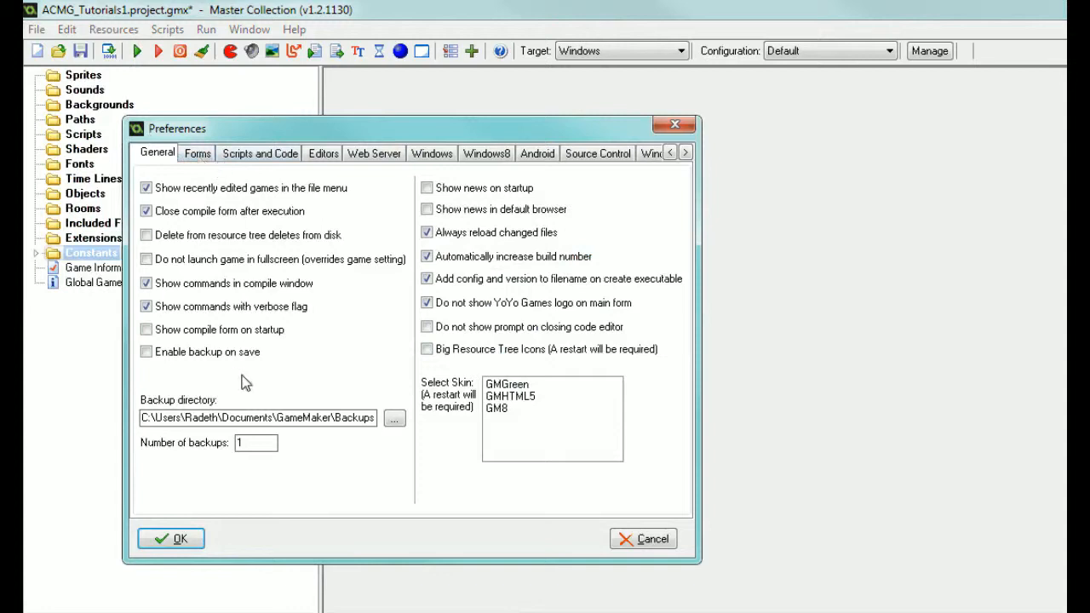
{"action": "left_click", "coordinate": [523, 388]}
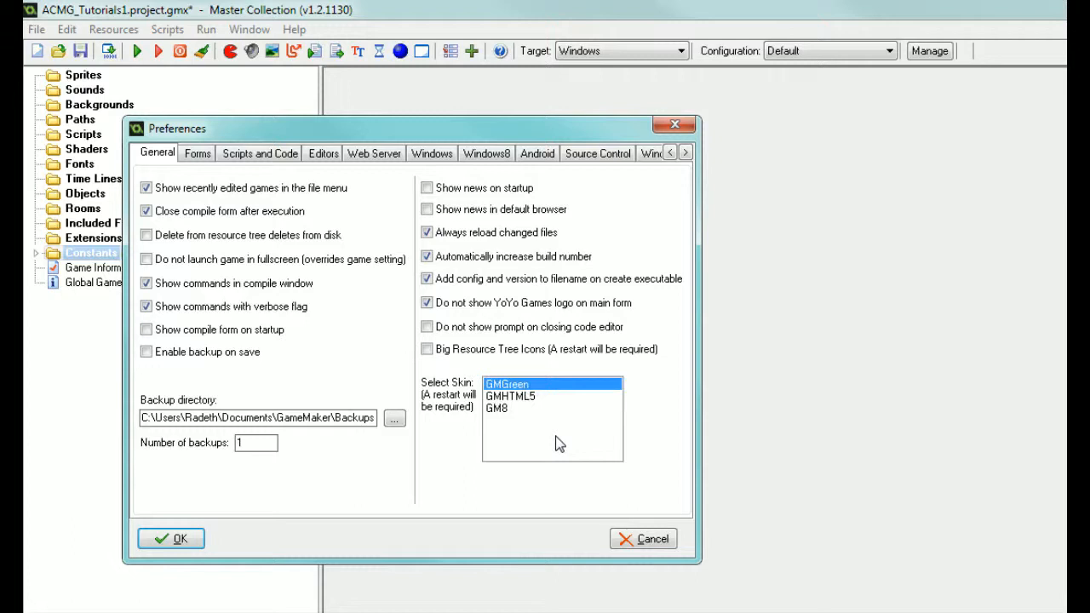
{"action": "left_click", "coordinate": [506, 410]}
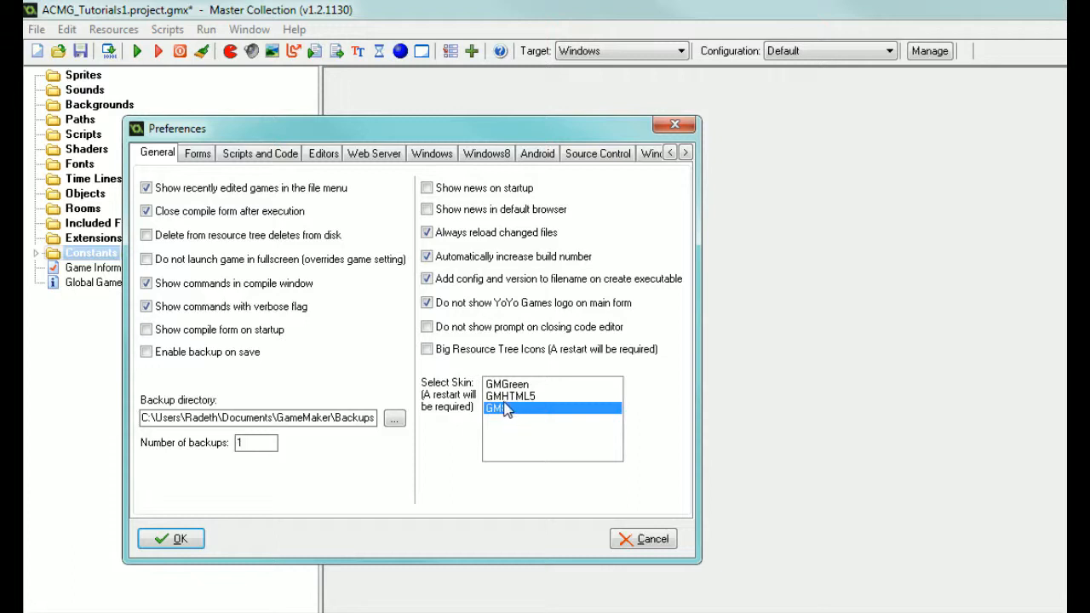
{"action": "key", "text": "Up"}
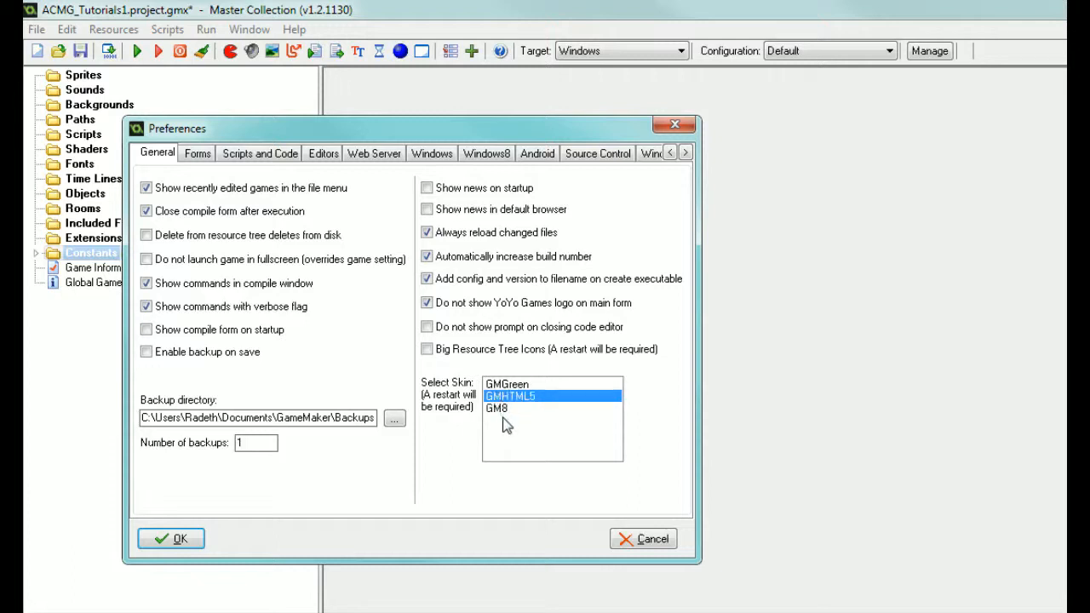
{"action": "left_click", "coordinate": [526, 385]}
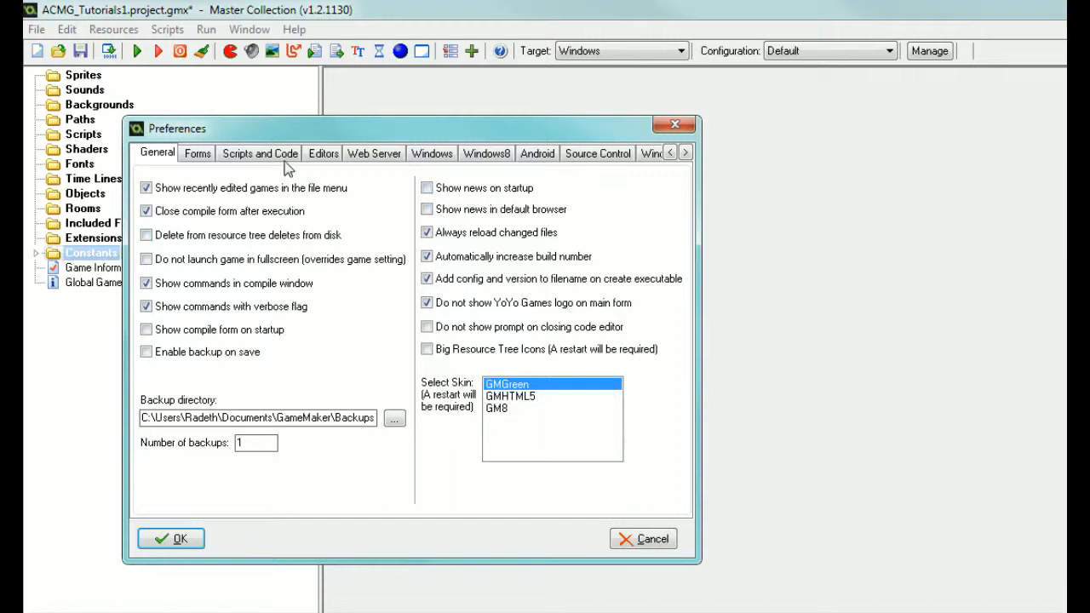
Look through the Forms, Scripts and Code, Editors, Web Server, Windows, Windows8 and Android preferences, and close the dialog without confirming
{"action": "left_click", "coordinate": [194, 157]}
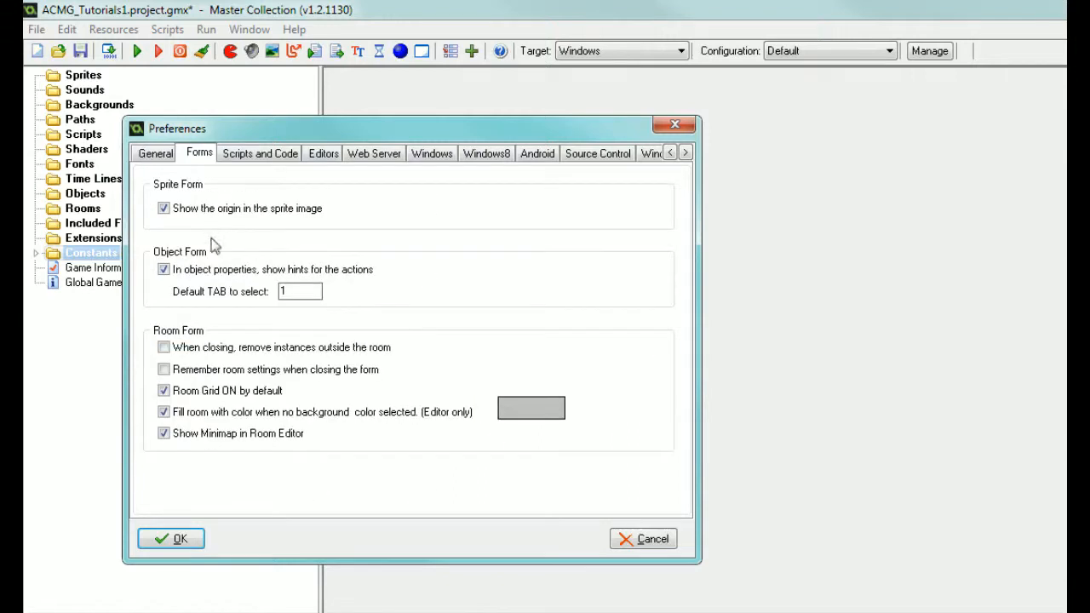
{"action": "left_click", "coordinate": [256, 152]}
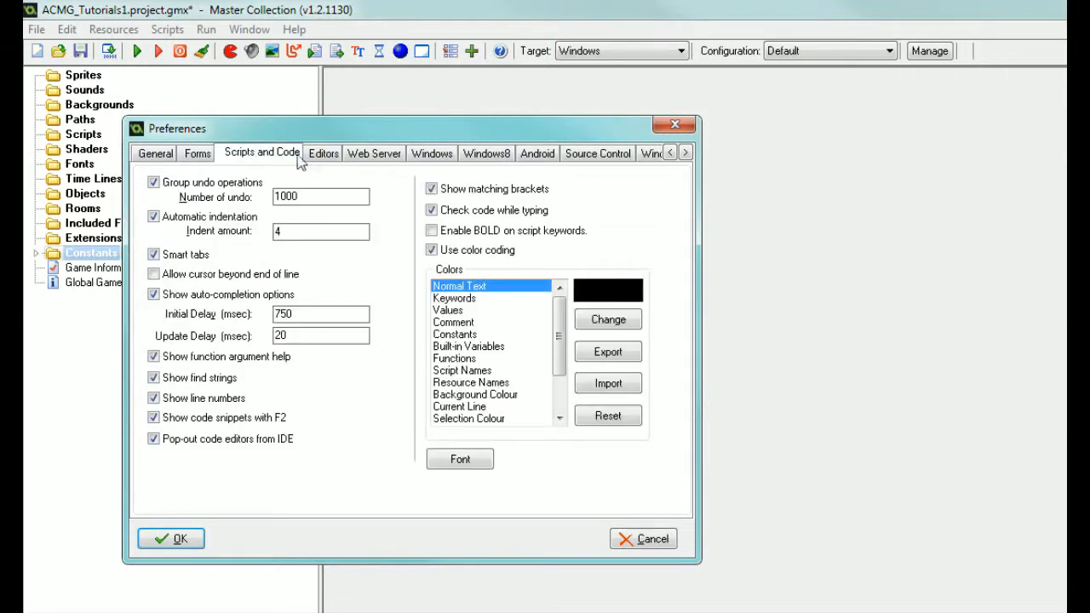
{"action": "left_click", "coordinate": [322, 162]}
{"action": "left_click", "coordinate": [369, 159]}
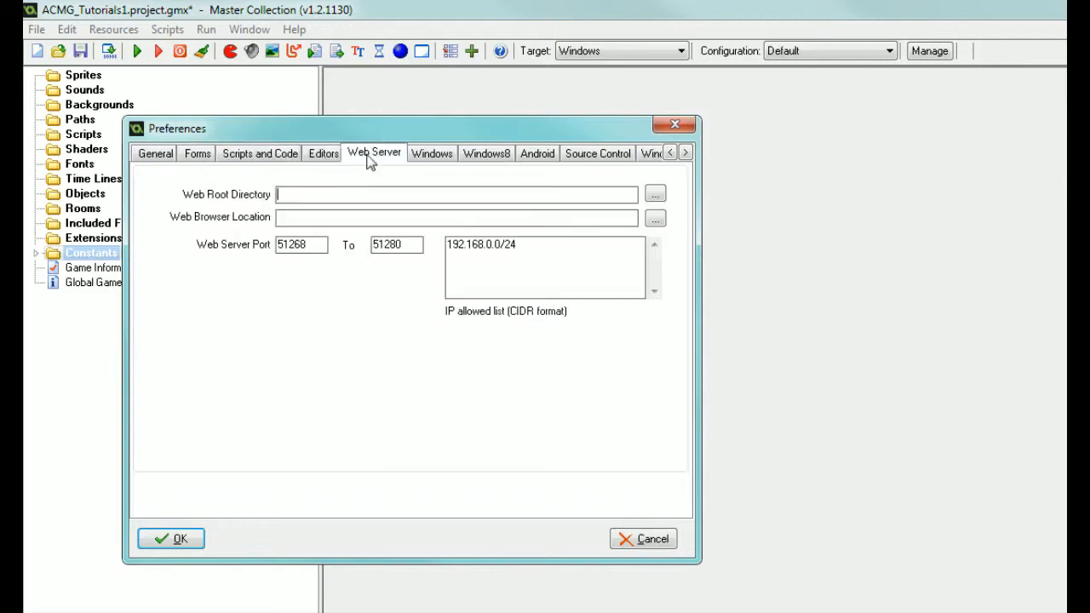
{"action": "left_click", "coordinate": [438, 155]}
{"action": "left_click", "coordinate": [478, 154]}
{"action": "left_click", "coordinate": [535, 154]}
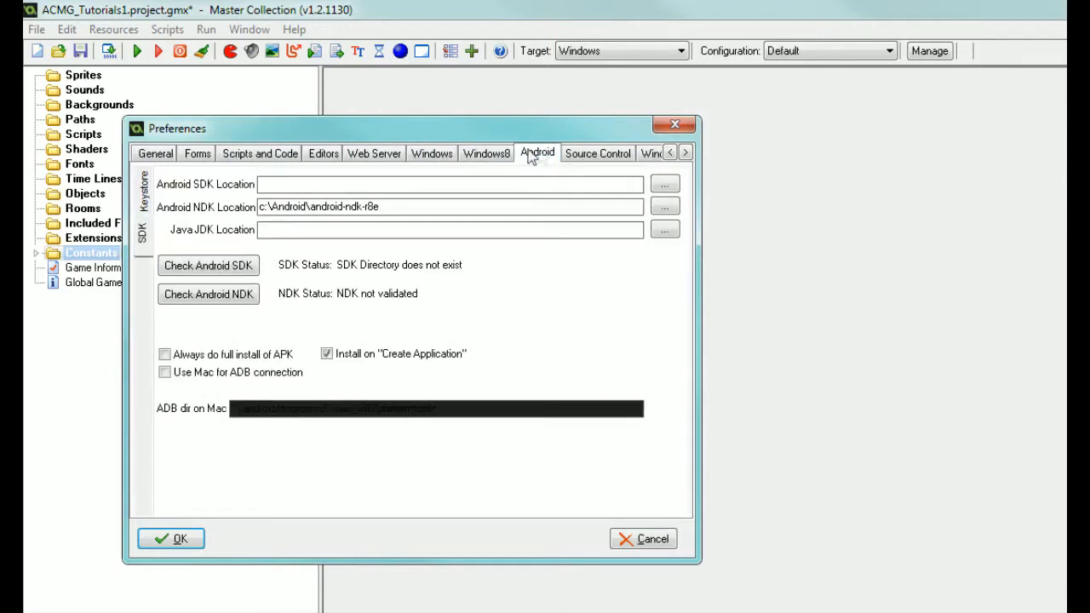
{"action": "left_click", "coordinate": [156, 156]}
{"action": "left_click", "coordinate": [657, 124]}
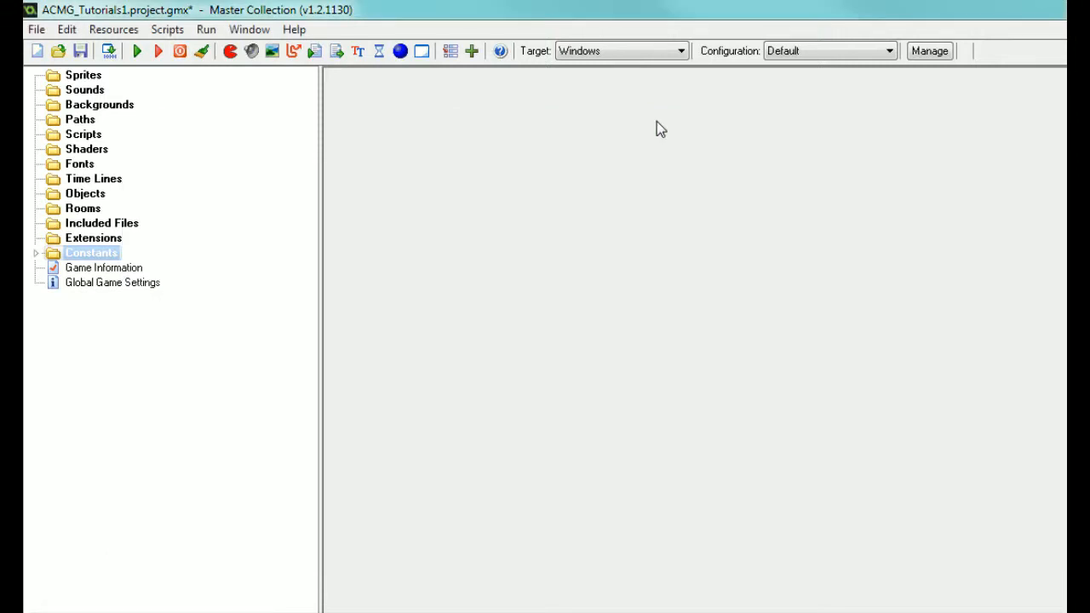
Open the transparent background settings and choose Single Color instead of the block pattern
{"action": "left_click", "coordinate": [36, 30]}
{"action": "mouse_move", "coordinate": [72, 37]}
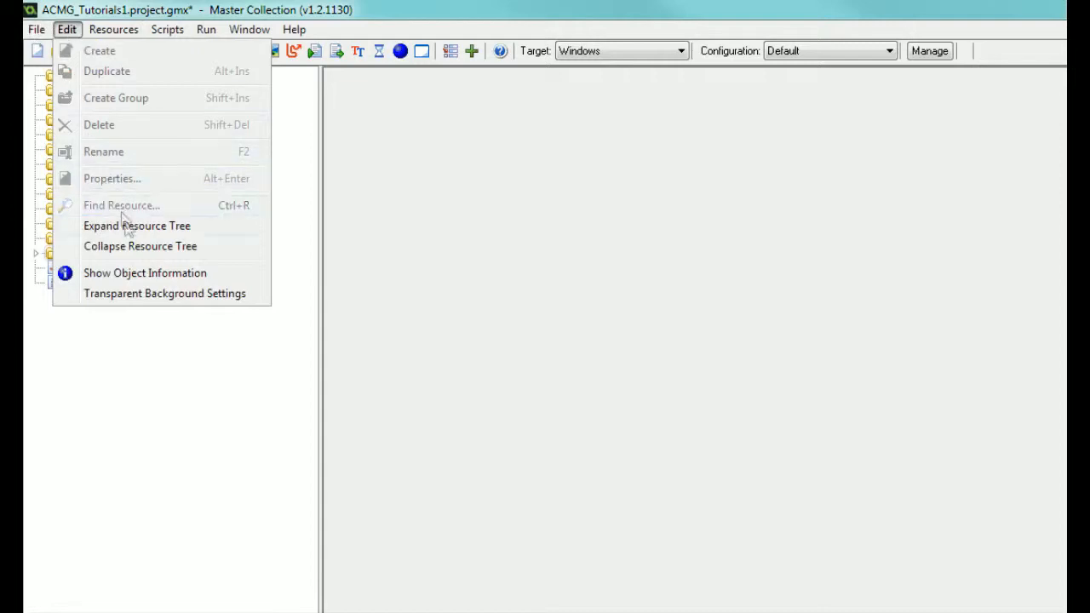
{"action": "left_click", "coordinate": [106, 297]}
{"action": "left_click_drag", "start_coordinate": [687, 389], "coordinate": [290, 210]}
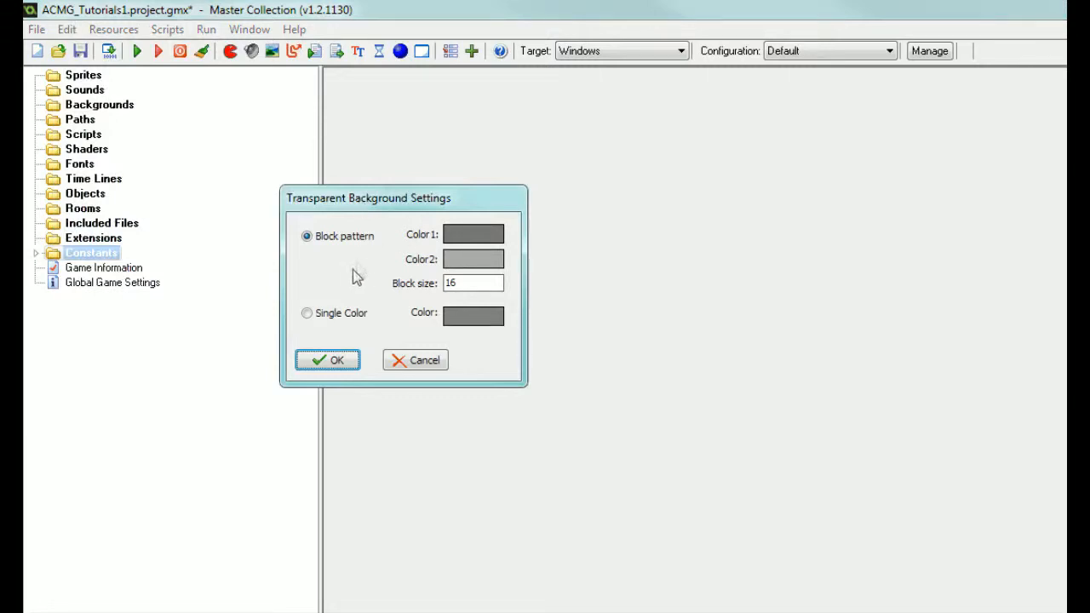
{"action": "left_click", "coordinate": [332, 316]}
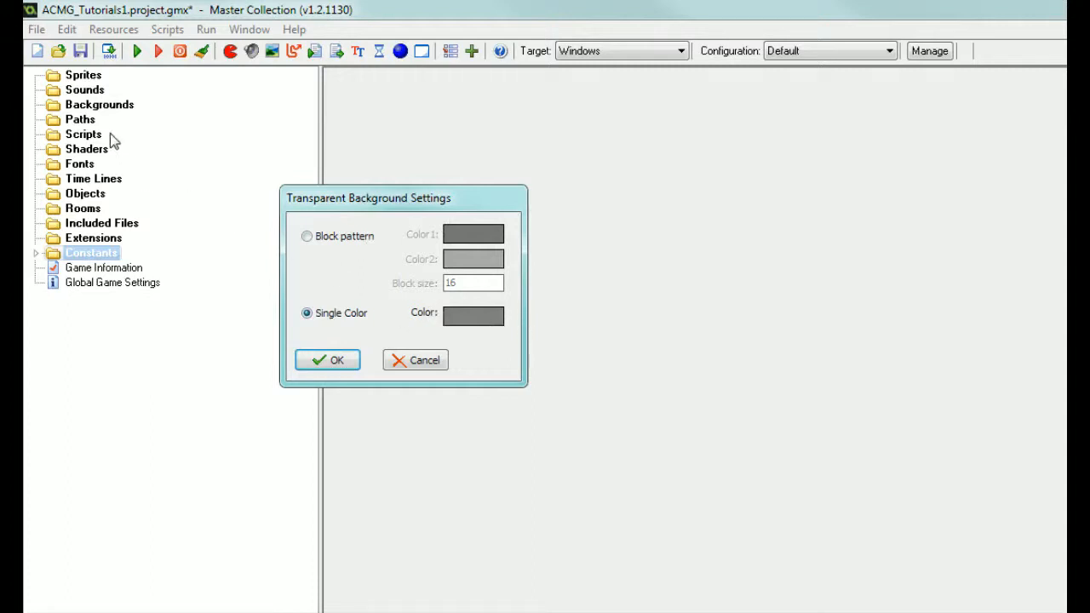
Try bright green as the single background color, and discard the color choice and the transparent background settings
{"action": "left_click", "coordinate": [449, 320]}
{"action": "left_click", "coordinate": [658, 320]}
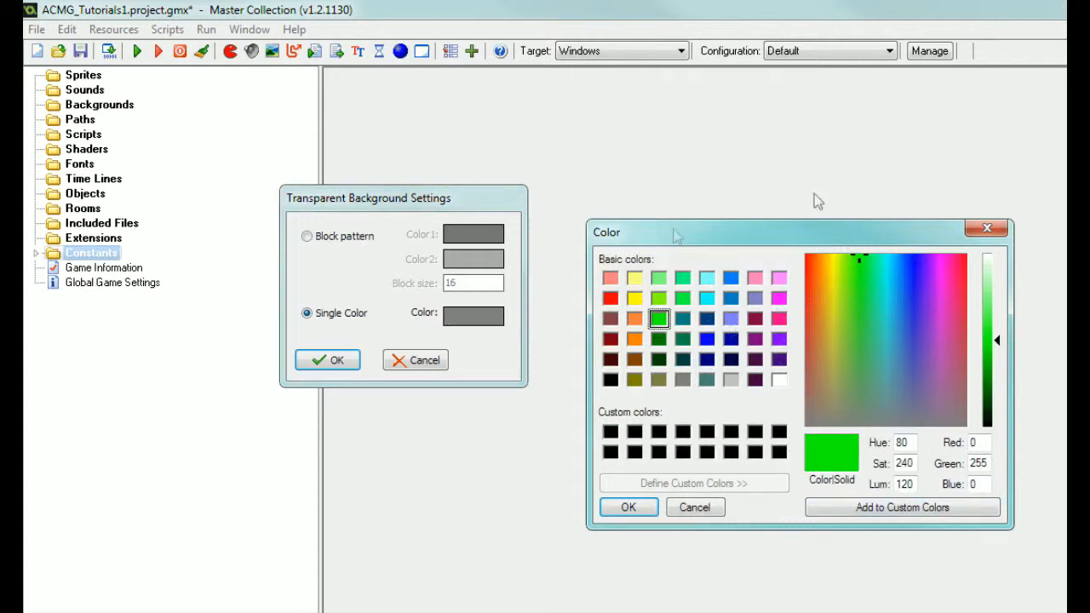
{"action": "left_click", "coordinate": [716, 508]}
{"action": "left_click", "coordinate": [462, 321]}
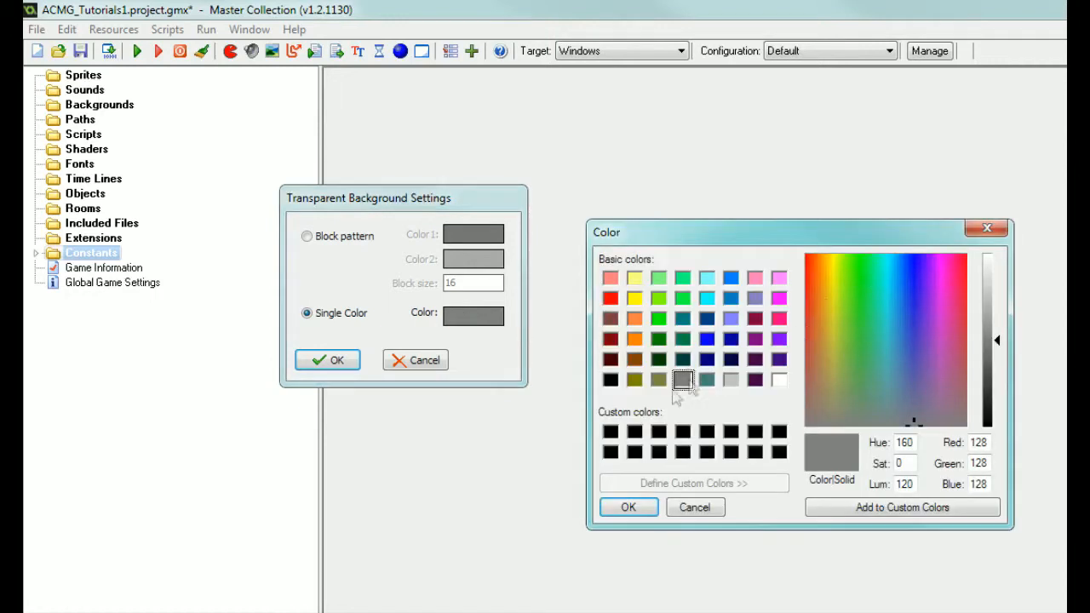
{"action": "left_click", "coordinate": [696, 508]}
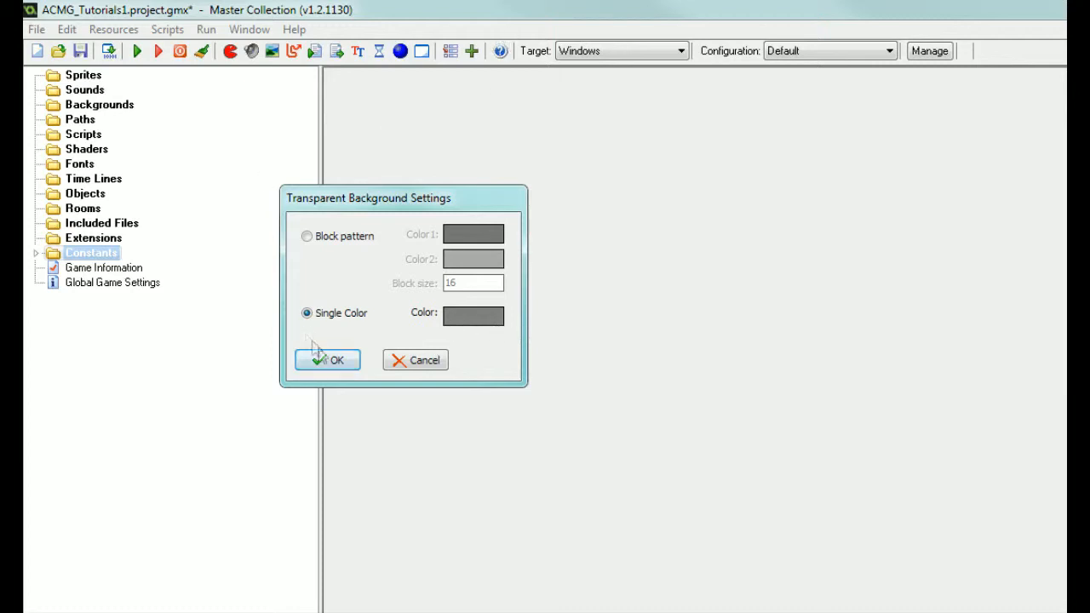
{"action": "left_click", "coordinate": [416, 361]}
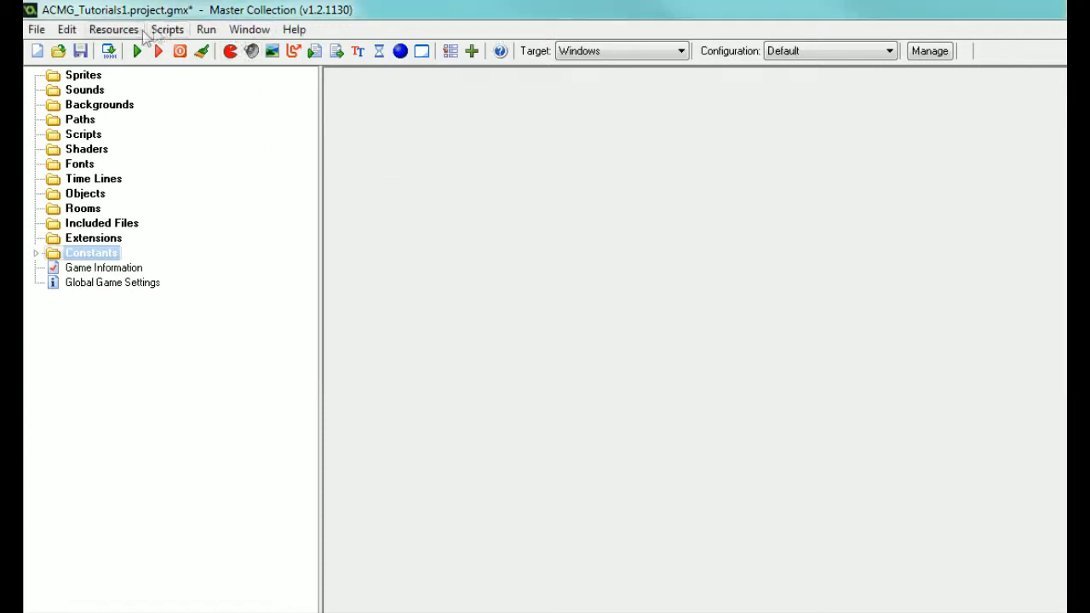
{"action": "left_click", "coordinate": [119, 30]}
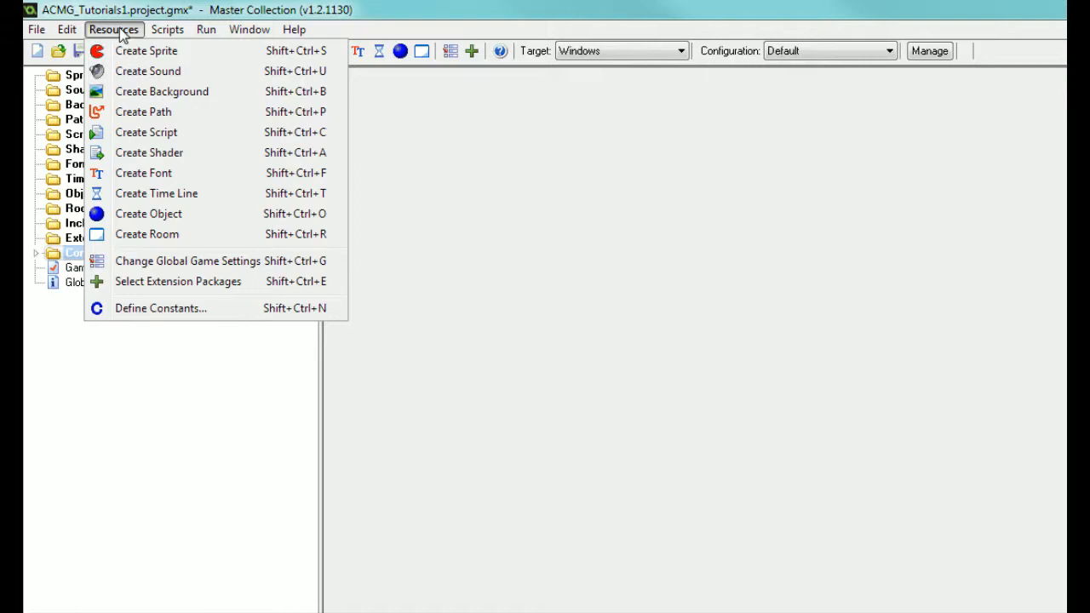
{"action": "left_click", "coordinate": [120, 31]}
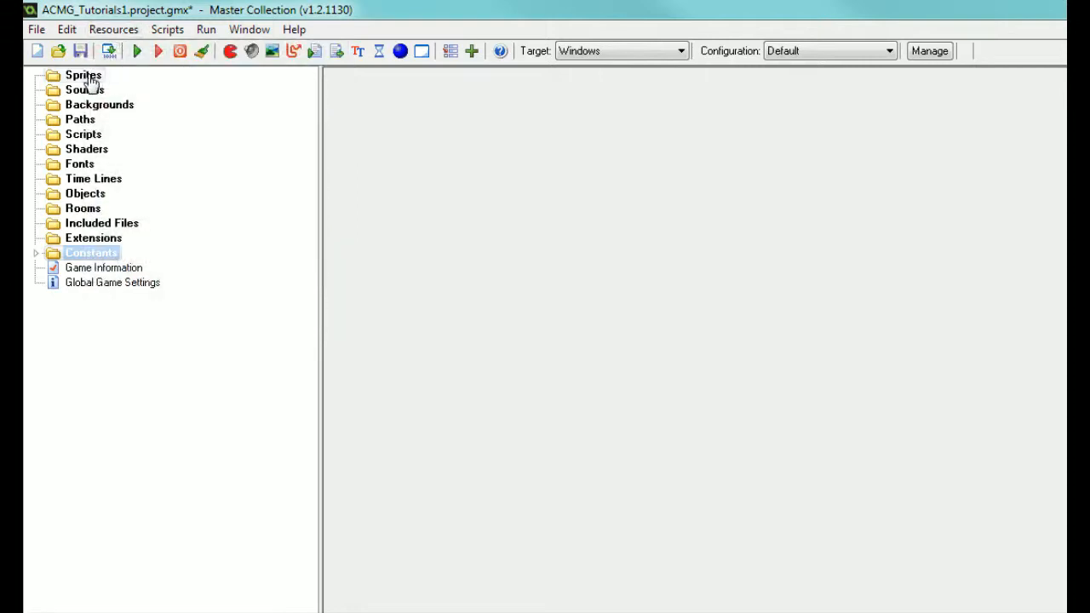
{"action": "right_click", "coordinate": [86, 78]}
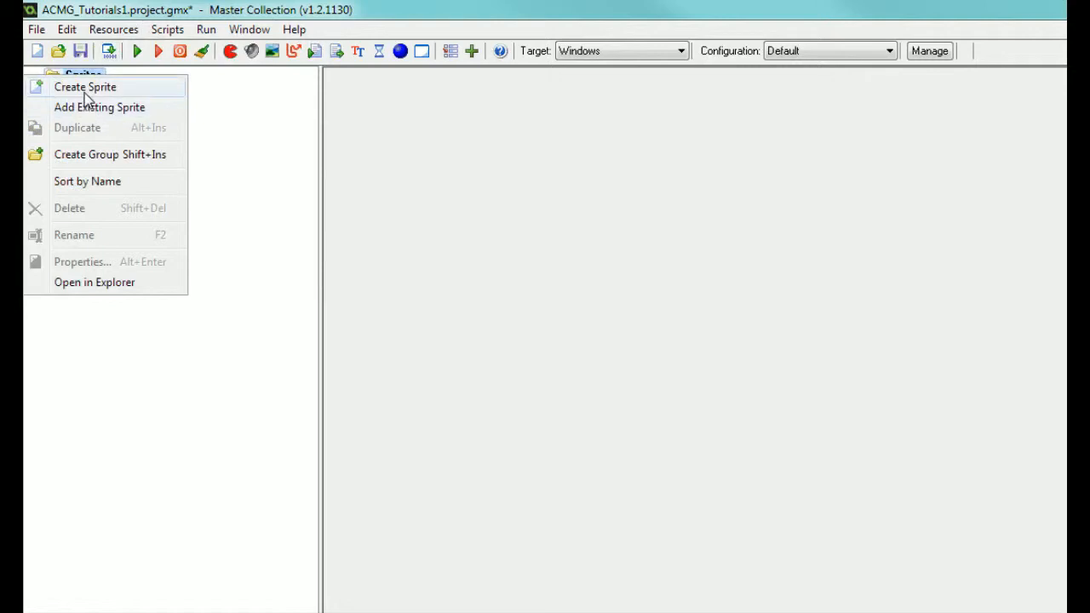
{"action": "left_click", "coordinate": [115, 30]}
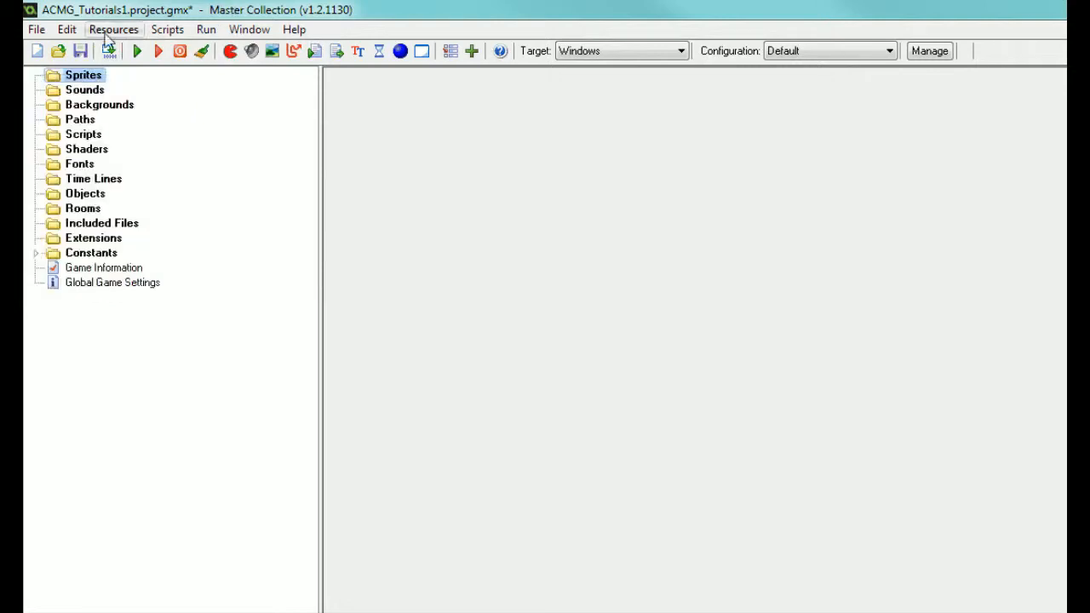
Look through the resource creation commands, open the Global Game Settings, reposition the dialog to view its General options, and close it
{"action": "left_click", "coordinate": [120, 31]}
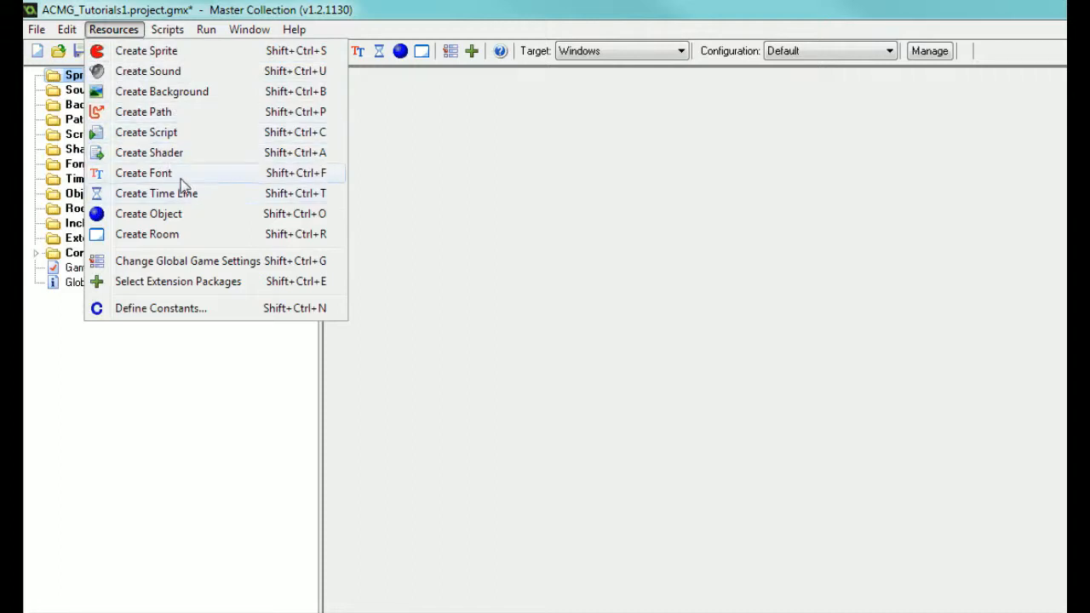
{"action": "left_click", "coordinate": [182, 233]}
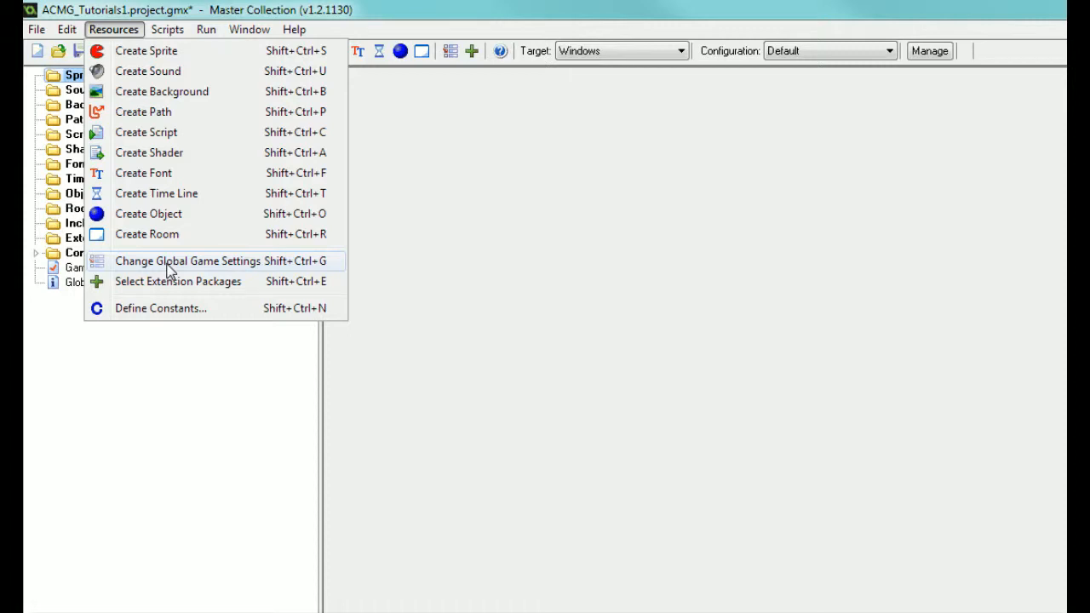
{"action": "left_click", "coordinate": [169, 269]}
{"action": "left_click_drag", "start_coordinate": [560, 236], "coordinate": [193, 92]}
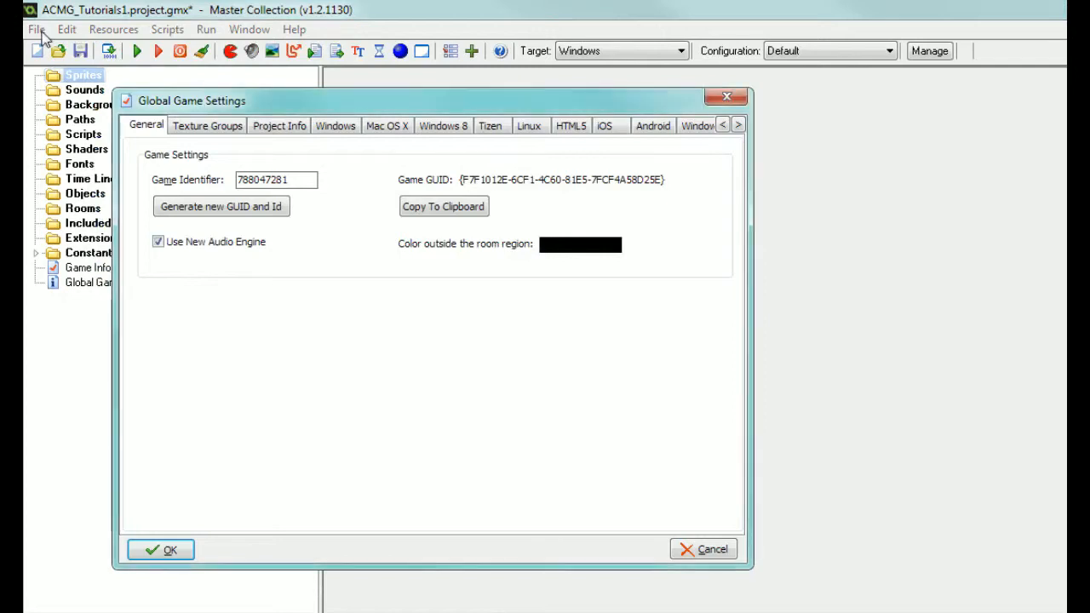
{"action": "left_click", "coordinate": [732, 99]}
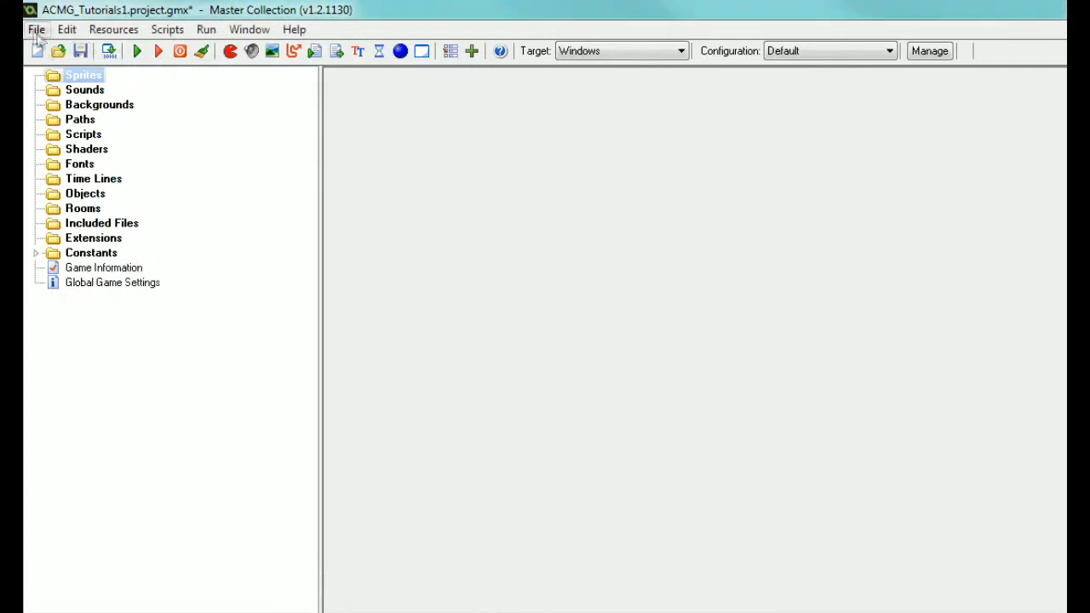
Open the Global Game Settings and enter North Suns Entertainment as the author in the project info
{"action": "left_click", "coordinate": [37, 28]}
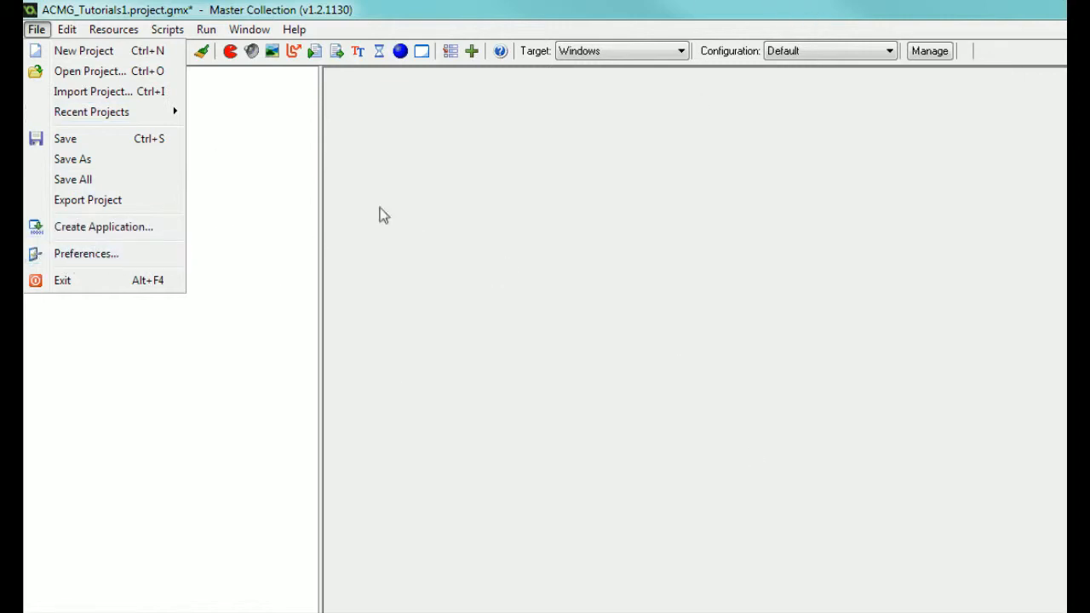
{"action": "left_click", "coordinate": [114, 29]}
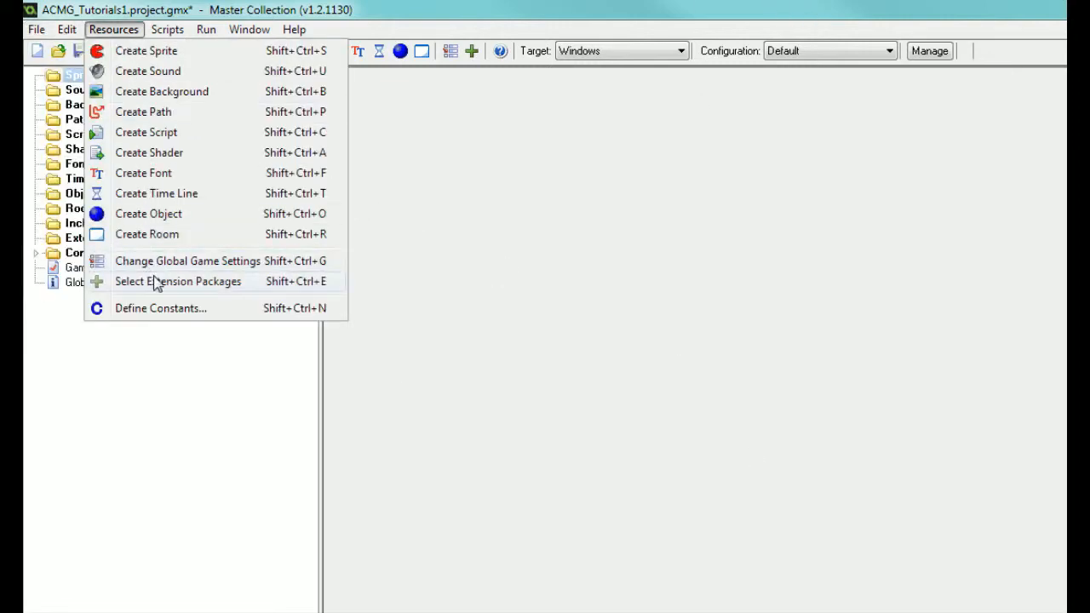
{"action": "left_click", "coordinate": [196, 262]}
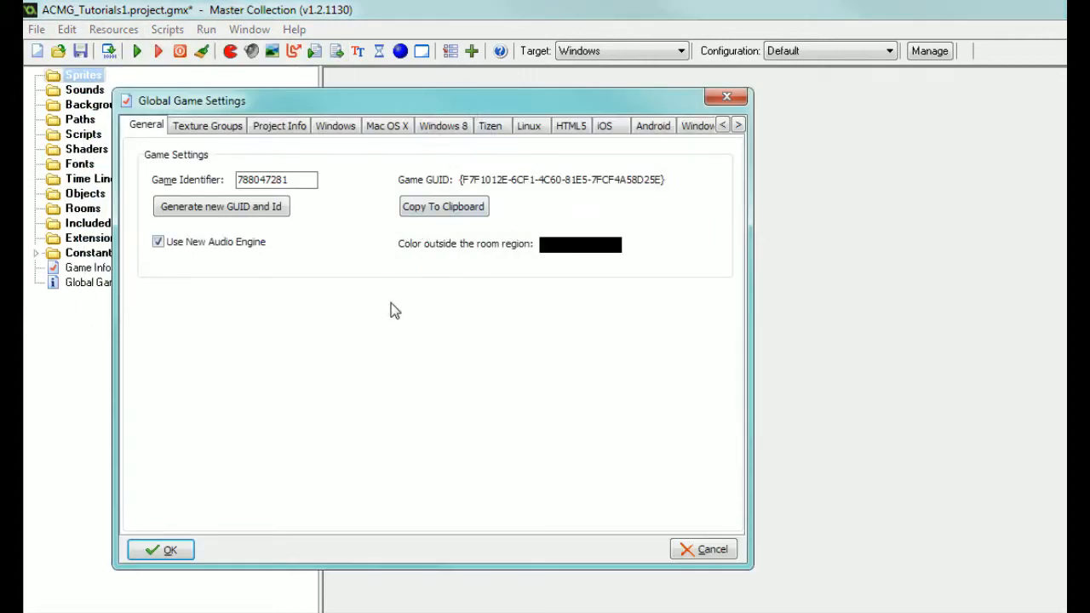
{"action": "left_click", "coordinate": [288, 127]}
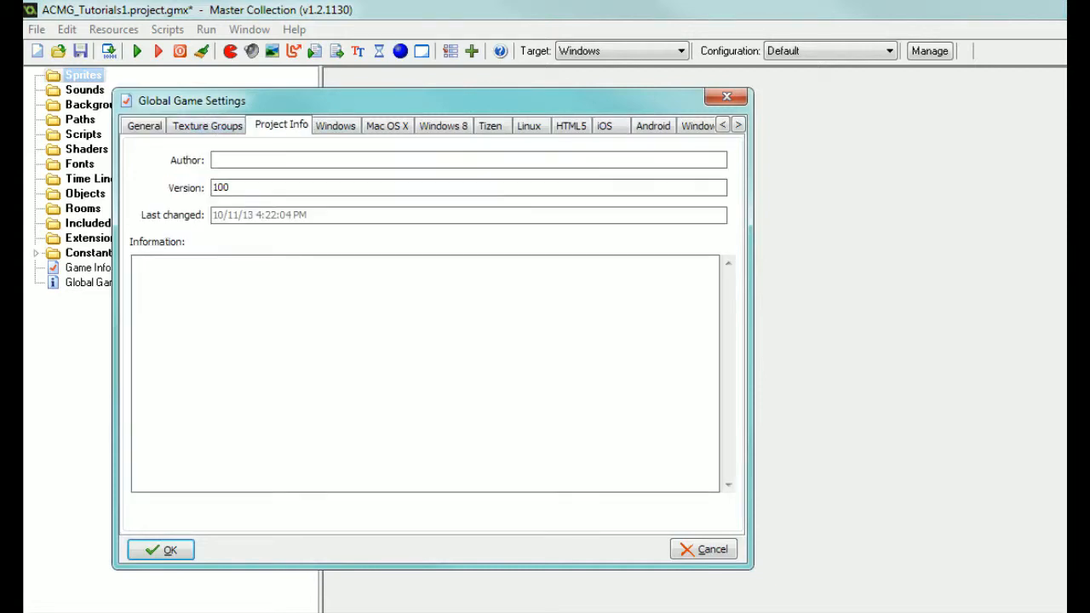
{"action": "type", "text": "North Suns Entertainment"}
{"action": "key", "text": "Tab"}
{"action": "key", "text": "Tab"}
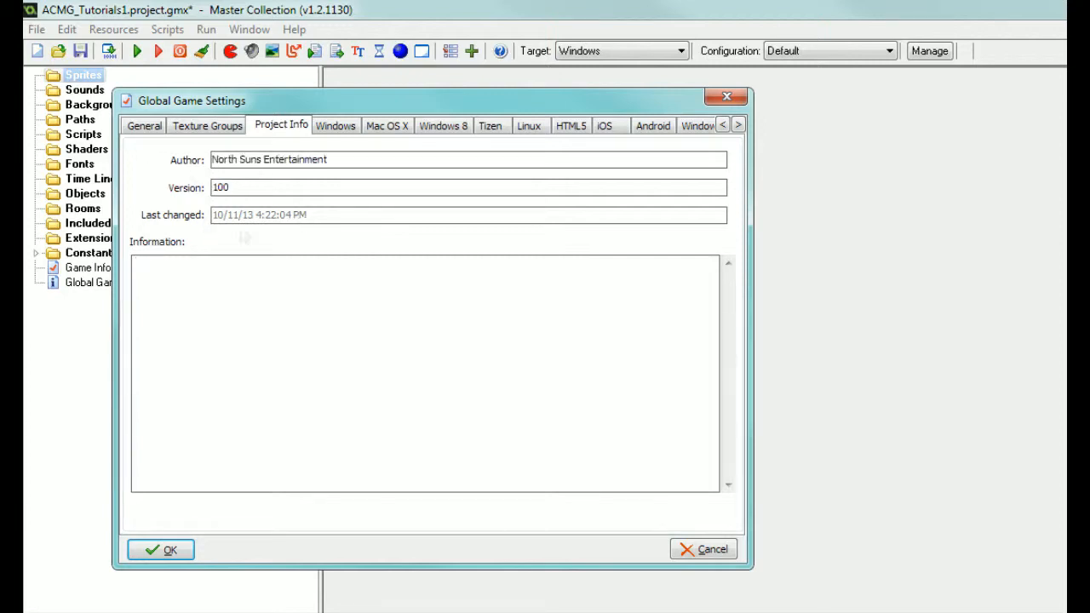
Set the Windows display name to ACMG Game, and toggle the cursor display option off and back on
{"action": "left_click", "coordinate": [340, 128]}
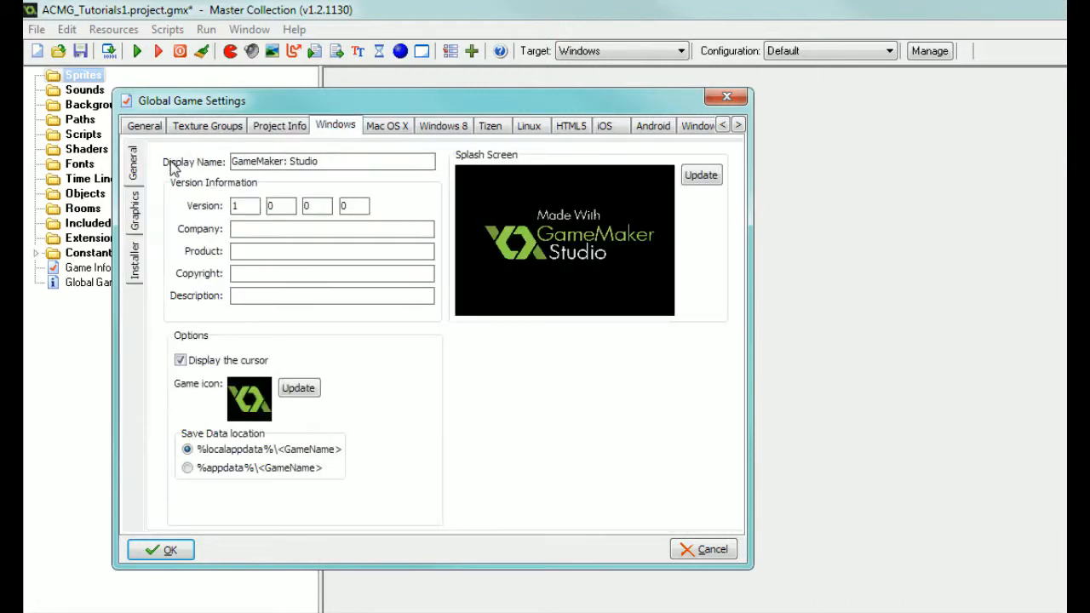
{"action": "left_click_drag", "start_coordinate": [320, 161], "coordinate": [227, 182]}
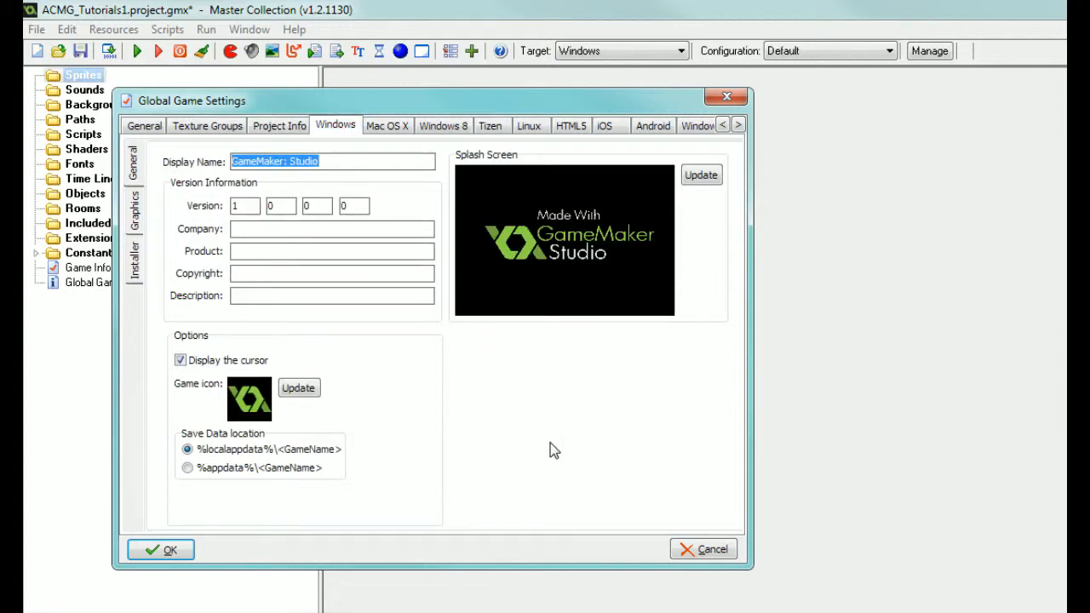
{"action": "type", "text": "ACMG Game"}
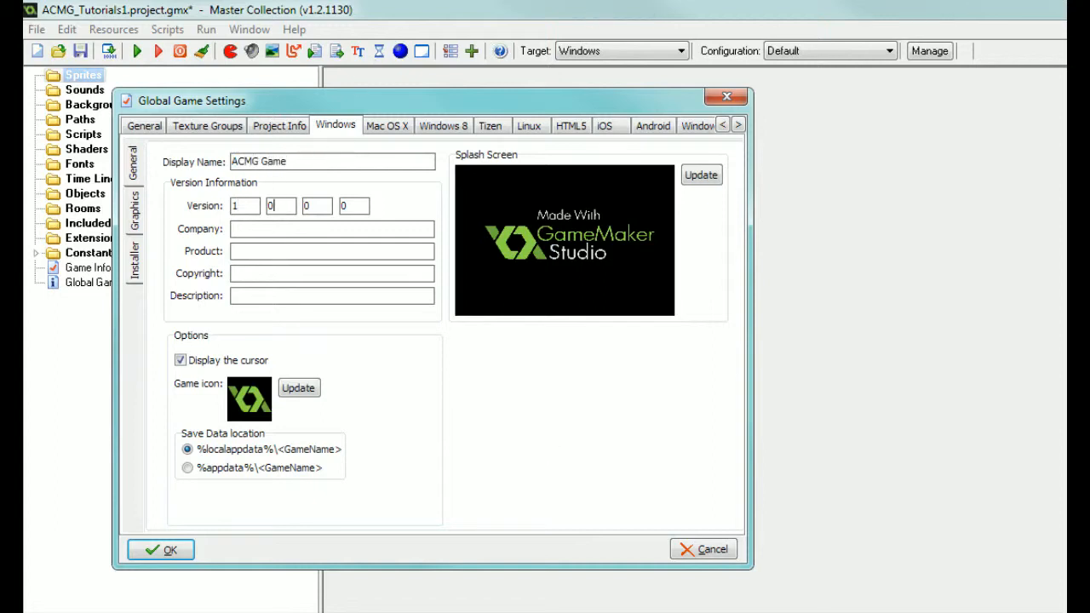
{"action": "key", "text": "Tab"}
{"action": "left_click", "coordinate": [197, 362]}
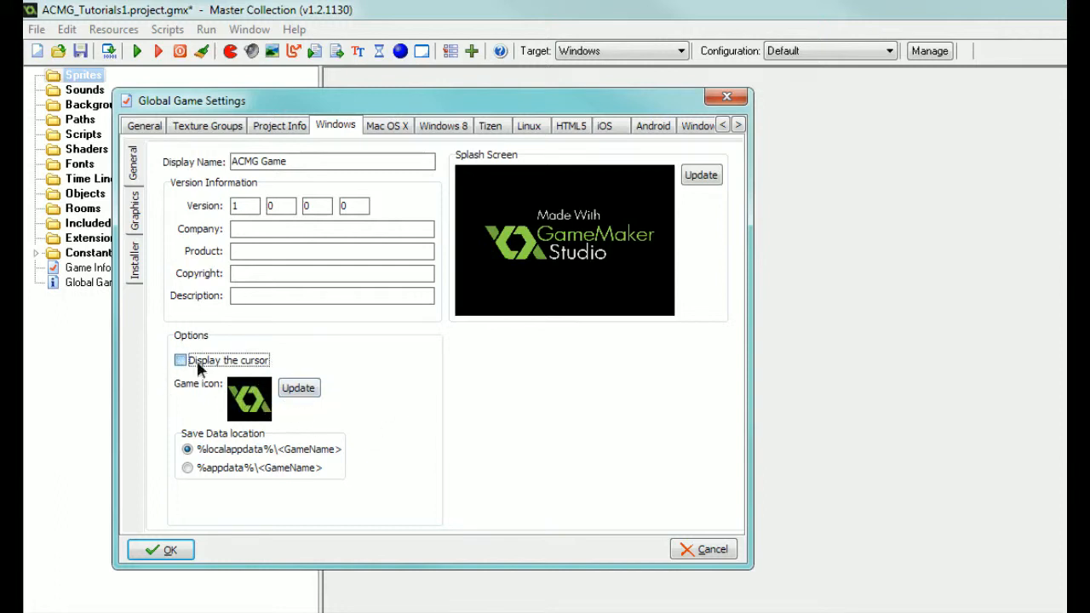
{"action": "left_click", "coordinate": [198, 362]}
Review the Graphics, Installer and General settings for Windows, and close the Global Game Settings without confirming
{"action": "left_click", "coordinate": [135, 213]}
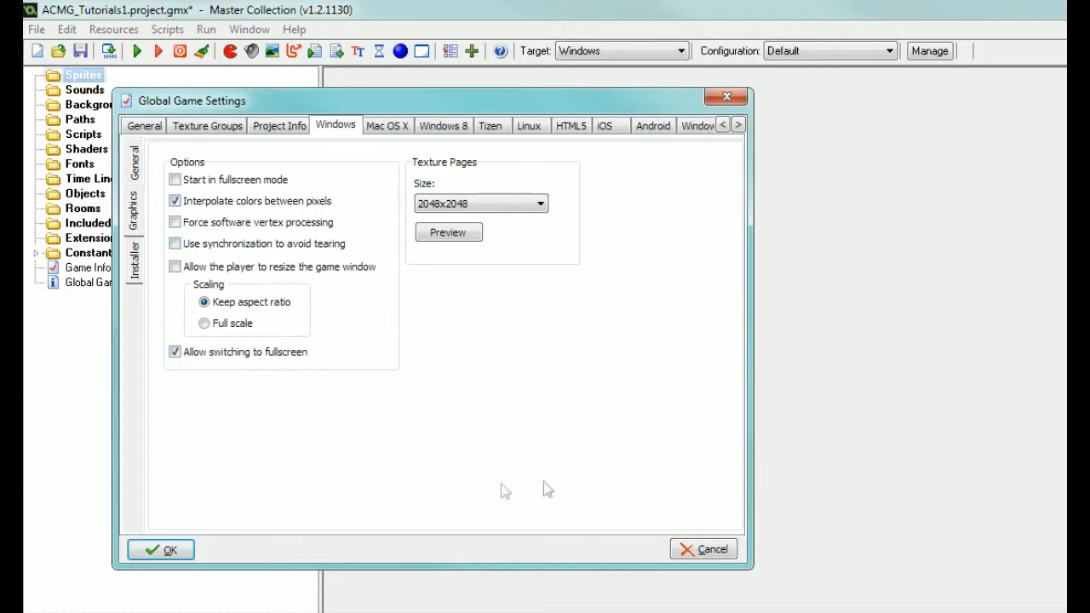
{"action": "left_click", "coordinate": [135, 274]}
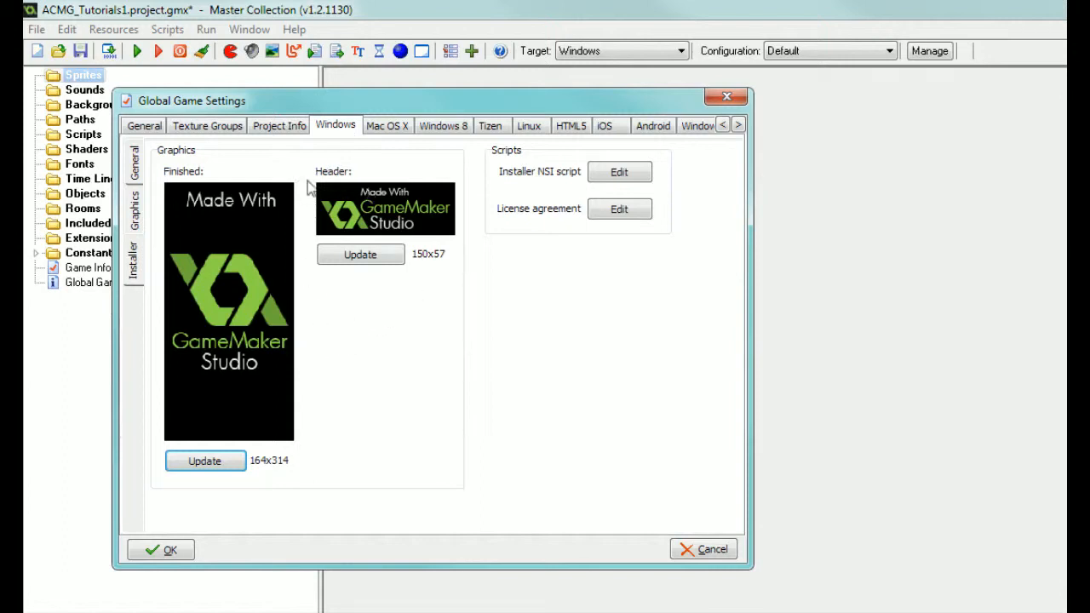
{"action": "left_click", "coordinate": [145, 162]}
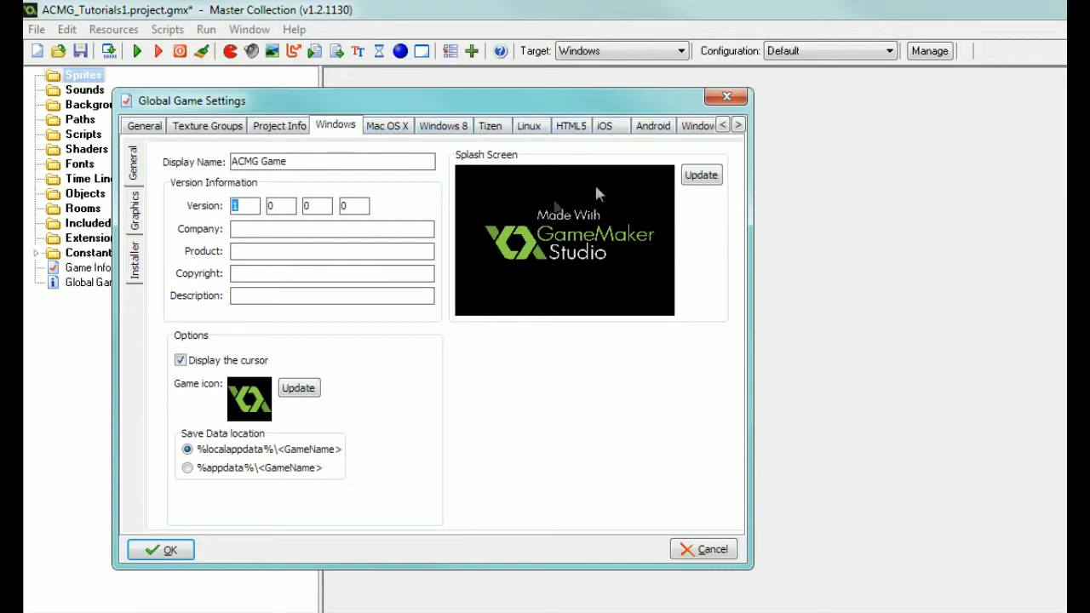
{"action": "left_click", "coordinate": [726, 96]}
Look through the run, script, window and help commands and the available target platforms, leaving Windows as the target
{"action": "left_click", "coordinate": [213, 31]}
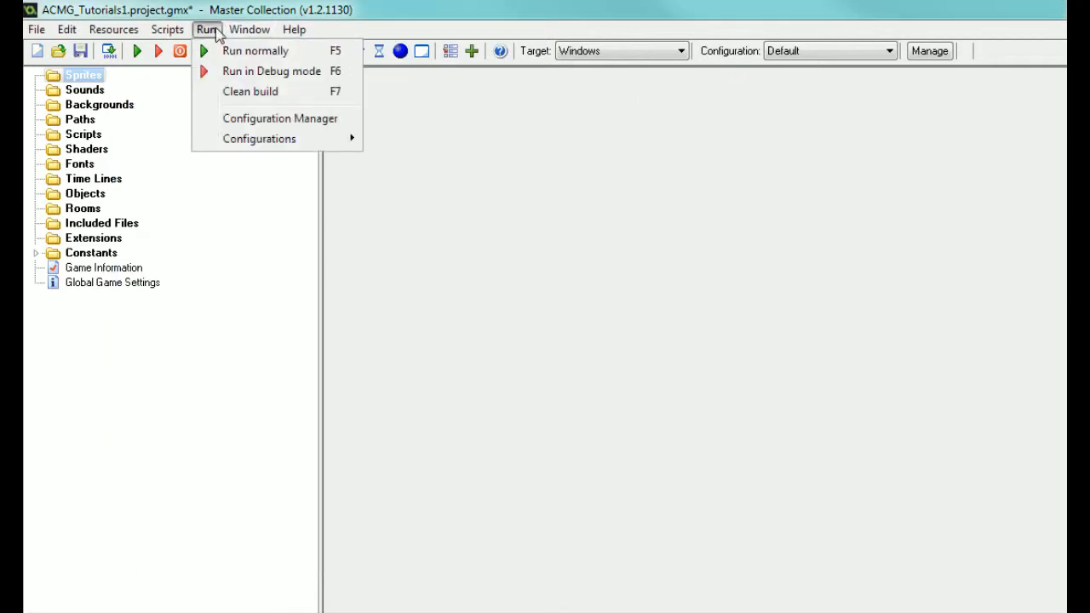
{"action": "mouse_move", "coordinate": [170, 35]}
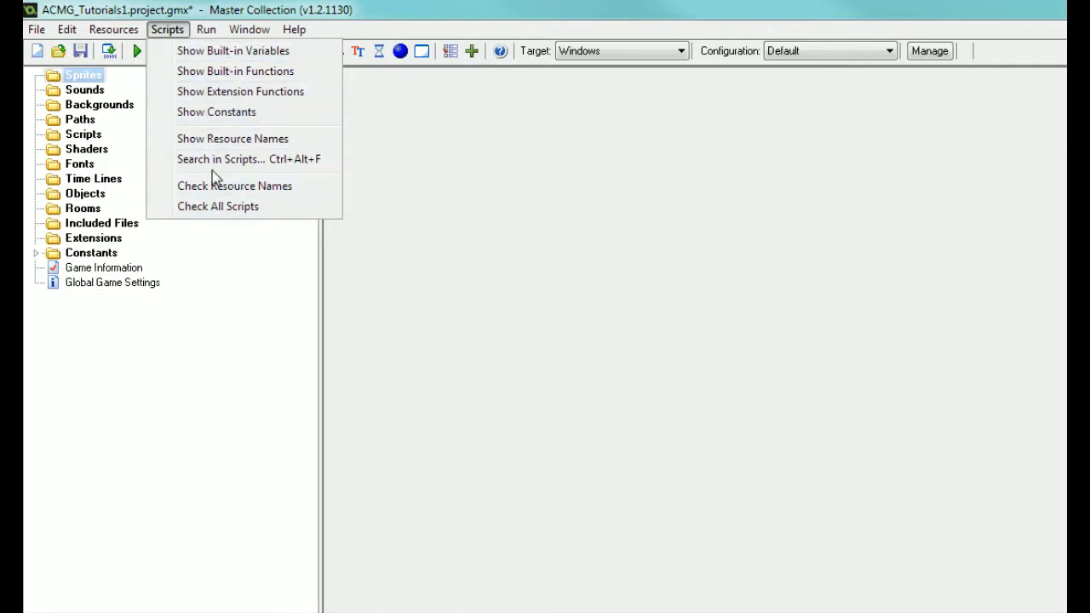
{"action": "mouse_move", "coordinate": [212, 31]}
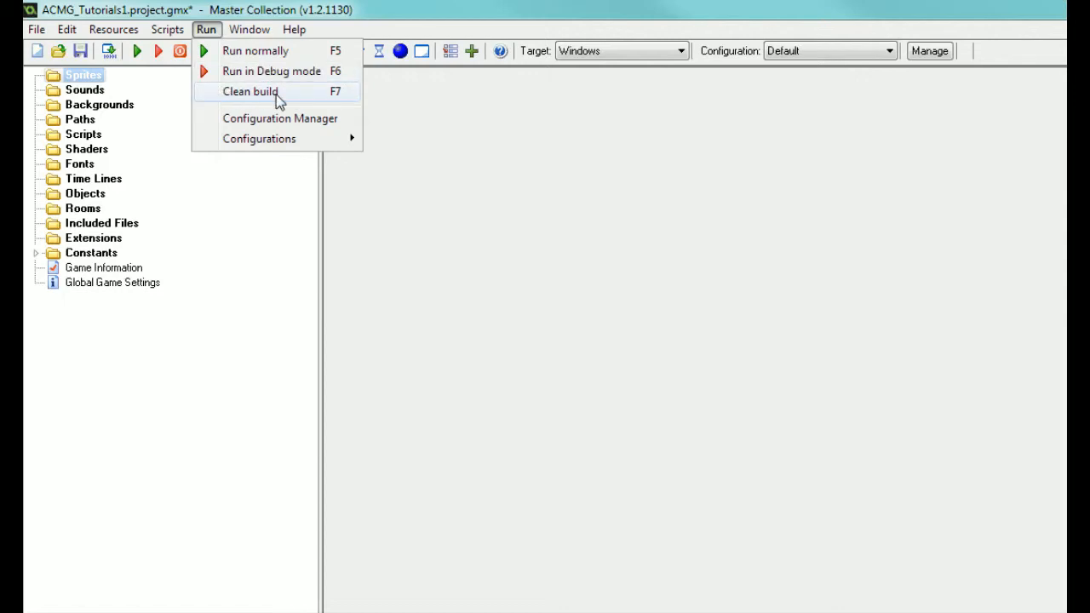
{"action": "mouse_move", "coordinate": [249, 29]}
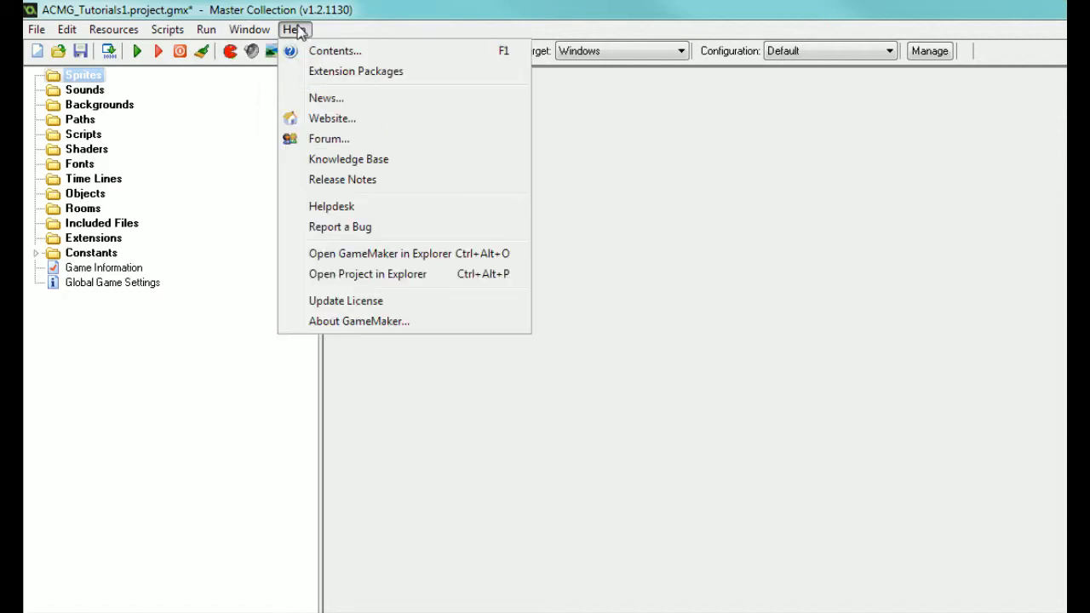
{"action": "left_click", "coordinate": [252, 29]}
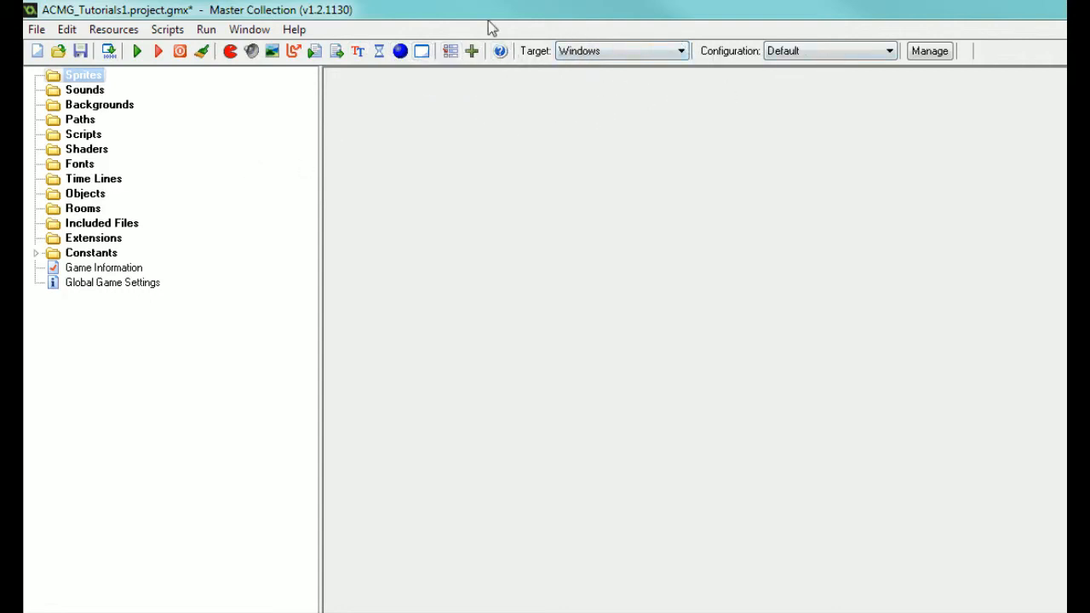
{"action": "left_click", "coordinate": [576, 50]}
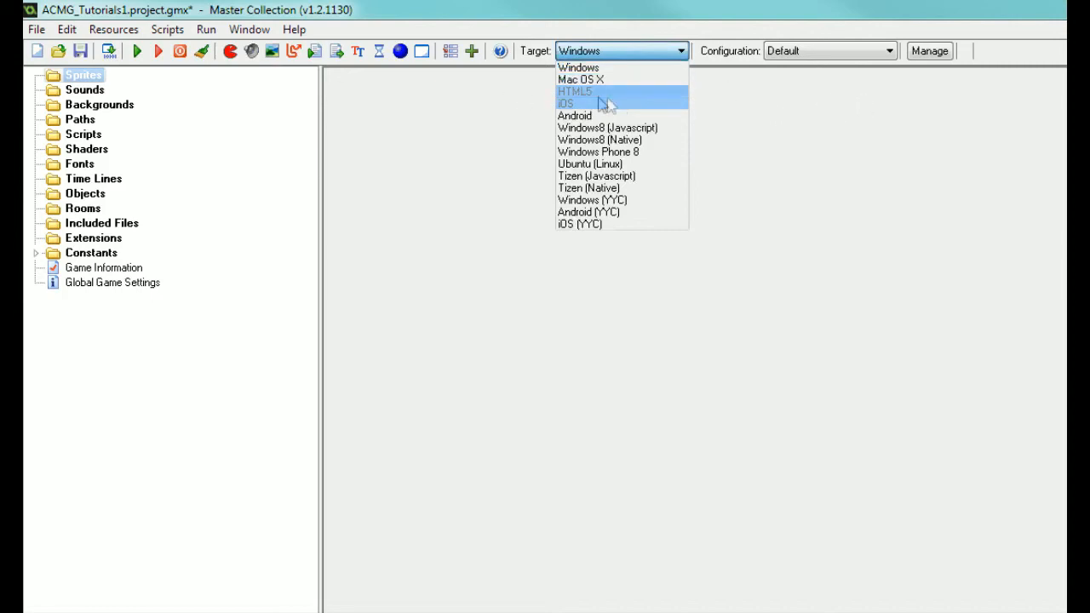
{"action": "left_click", "coordinate": [648, 50]}
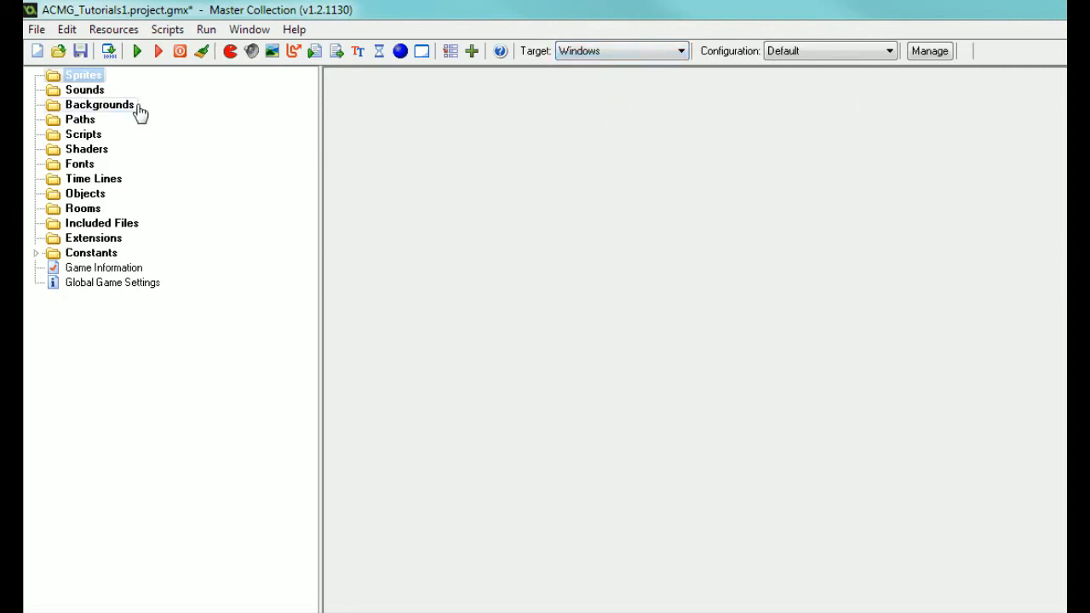